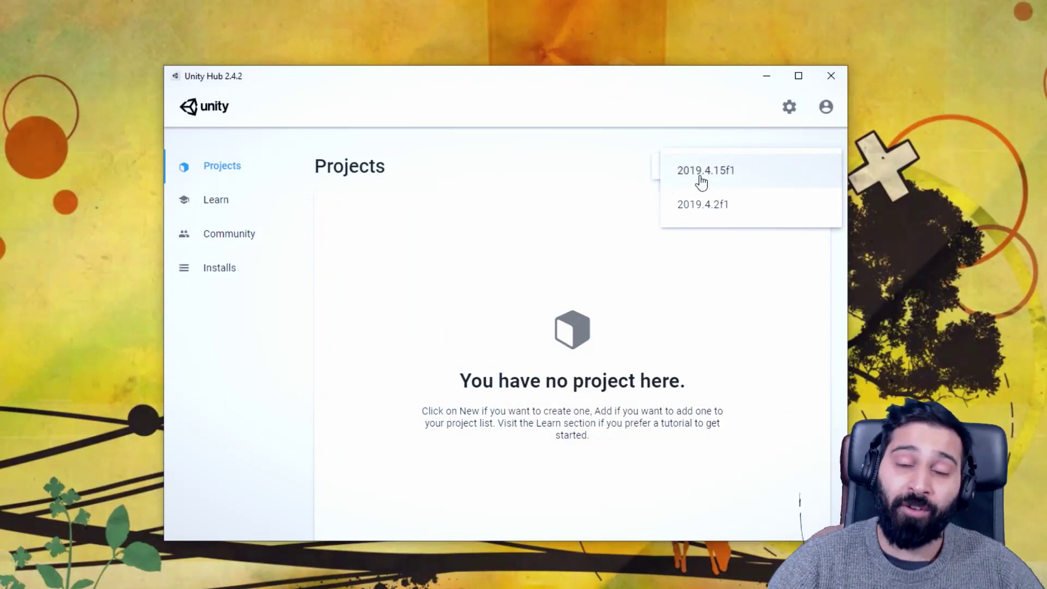
Choose editor version 2019.4.15f1 for the new Unity project.
{"action": "left_click", "coordinate": [700, 176]}
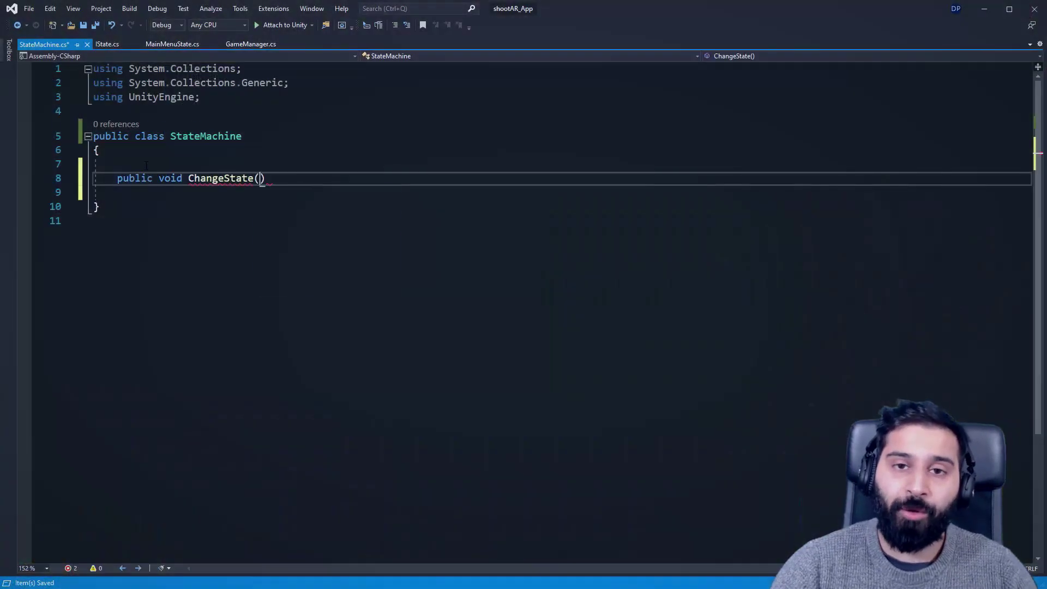
Give ChangeState an IState state parameter and call state.ExitState() in its body, checking MainMenuState for reference.
{"action": "type", "text": "IState state)"}
{"action": "key", "text": "Return"}
{"action": "type", "text": "{"}
{"action": "key", "text": "Return"}
{"action": "left_click", "coordinate": [182, 222]}
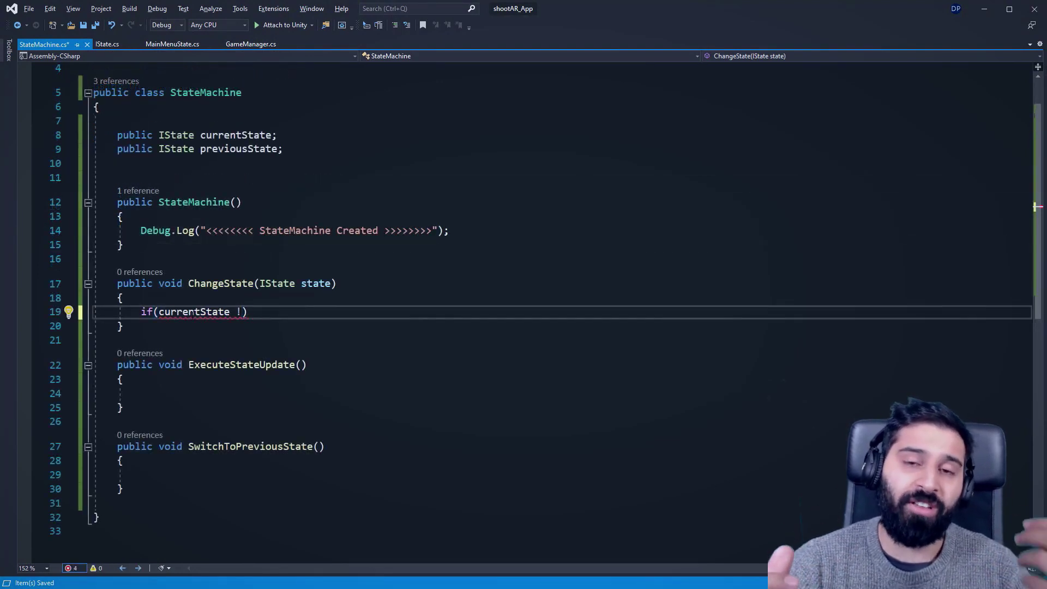
{"action": "key", "text": "Return"}
{"action": "type", "text": "state.ExitState();"}
{"action": "left_click", "coordinate": [166, 44]}
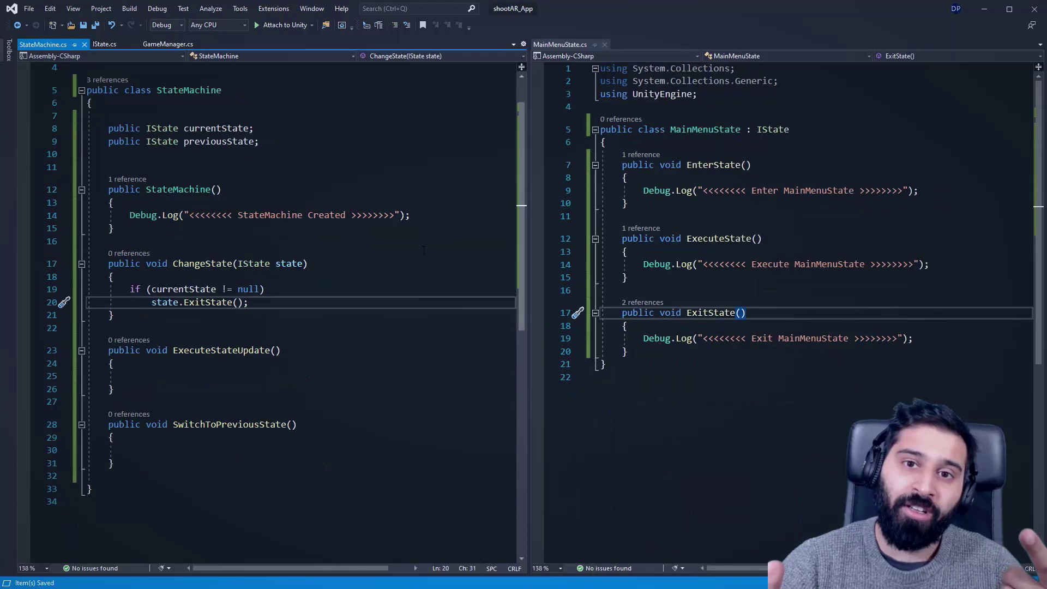
{"action": "scroll", "coordinate": [423, 250], "scroll_direction": "up", "scroll_amount": 1}
{"action": "left_click_drag", "start_coordinate": [628, 325], "coordinate": [643, 338]}
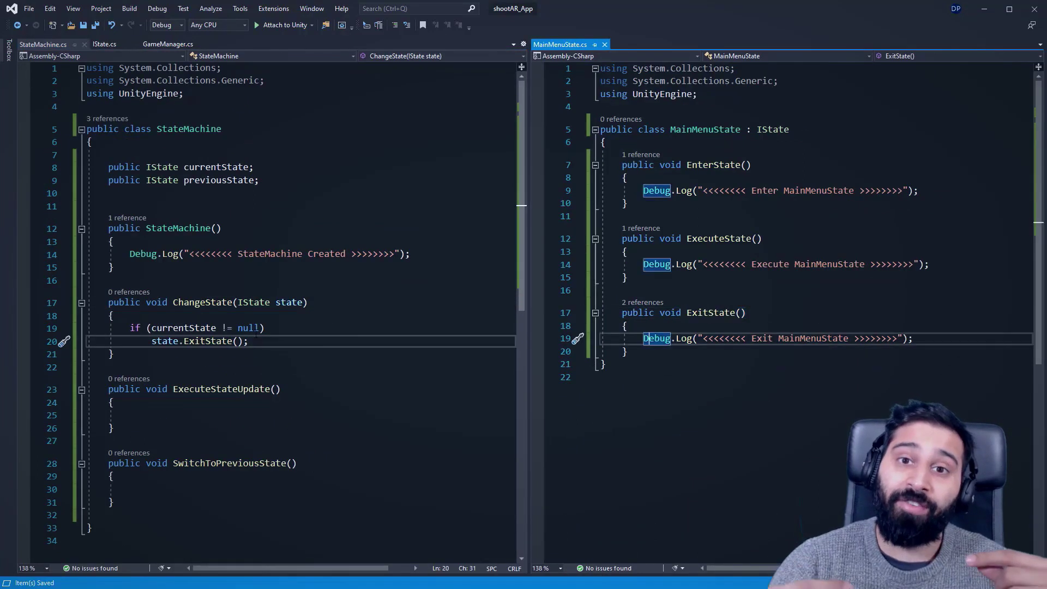
{"action": "left_click", "coordinate": [274, 344]}
After the exit call, assign previousState and currentState, then call state.EnterState().
{"action": "key", "text": "Return"}
{"action": "key", "text": "Return"}
{"action": "left_click", "coordinate": [131, 357]}
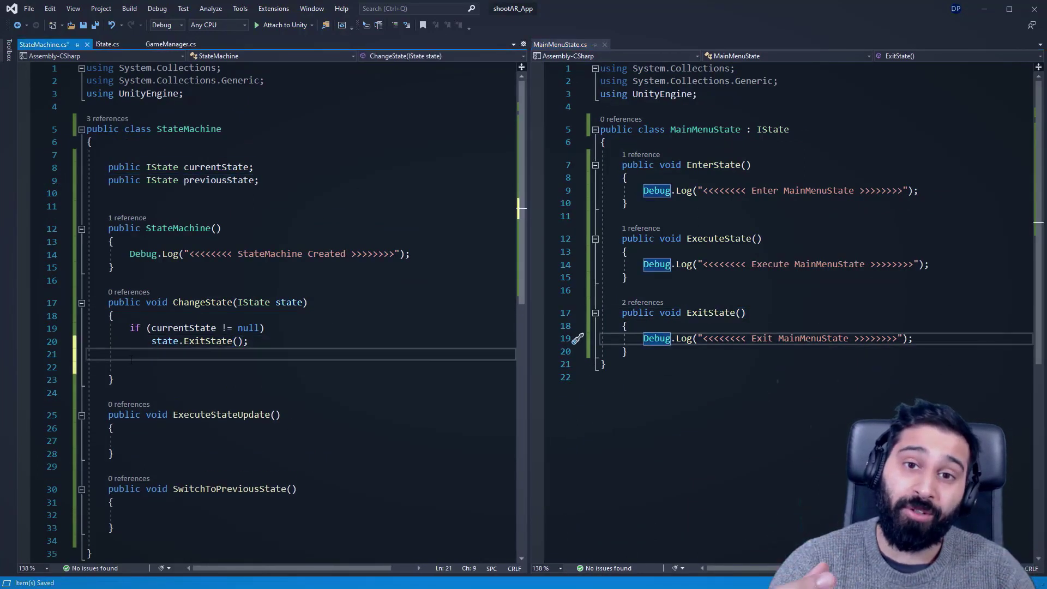
{"action": "key", "text": "Return"}
{"action": "type", "text": "previousState = currentState;"}
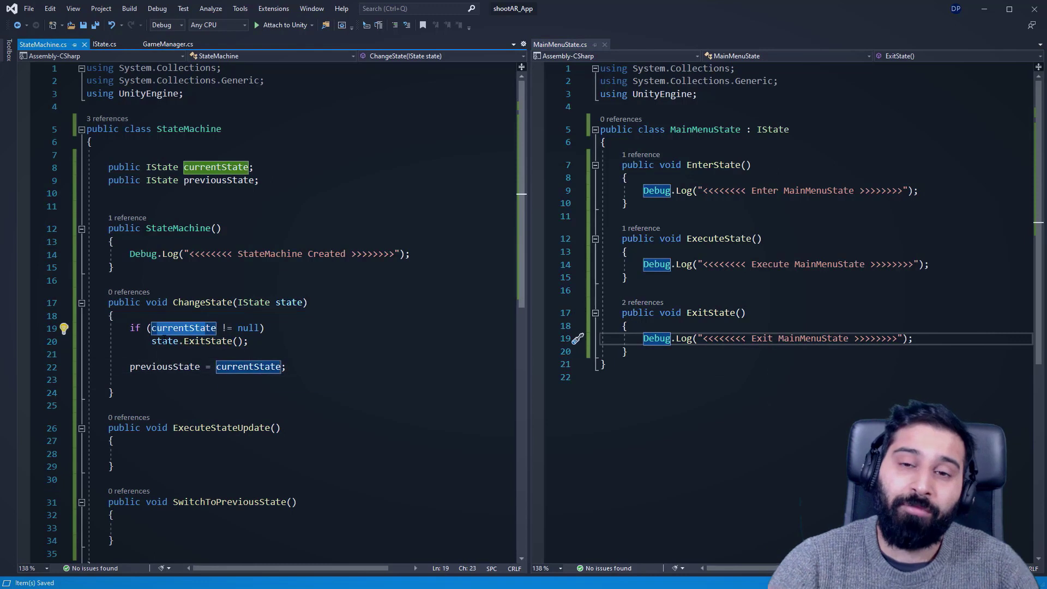
{"action": "key", "text": "Return"}
{"action": "type", "text": "currentState = state;"}
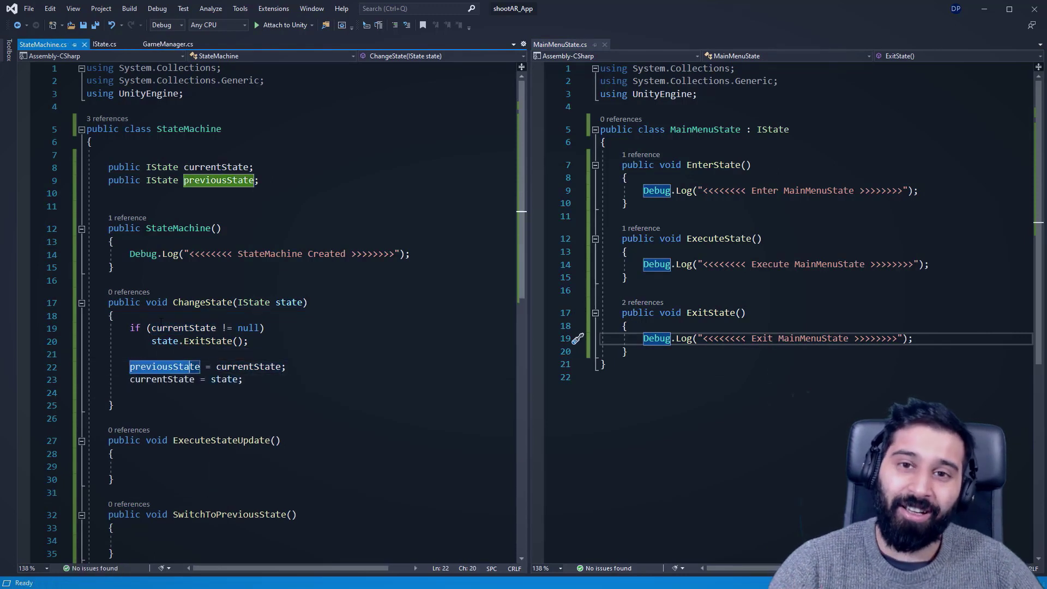
{"action": "left_click", "coordinate": [162, 379]}
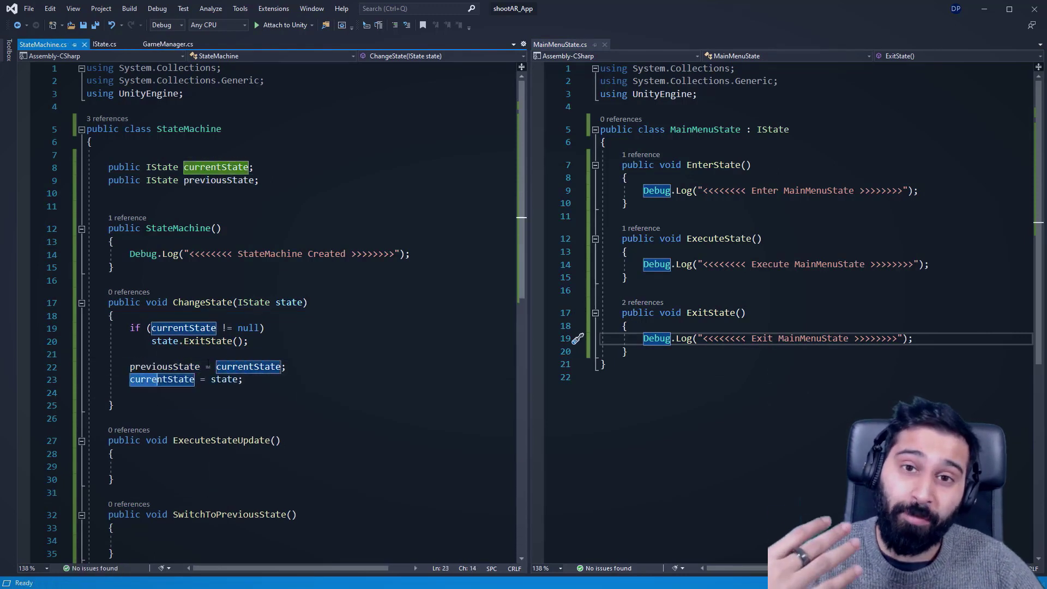
{"action": "left_click", "coordinate": [283, 302]}
{"action": "left_click", "coordinate": [158, 380]}
{"action": "key", "text": "Return"}
{"action": "key", "text": "Return"}
{"action": "type", "text": "state.EnterState()"}
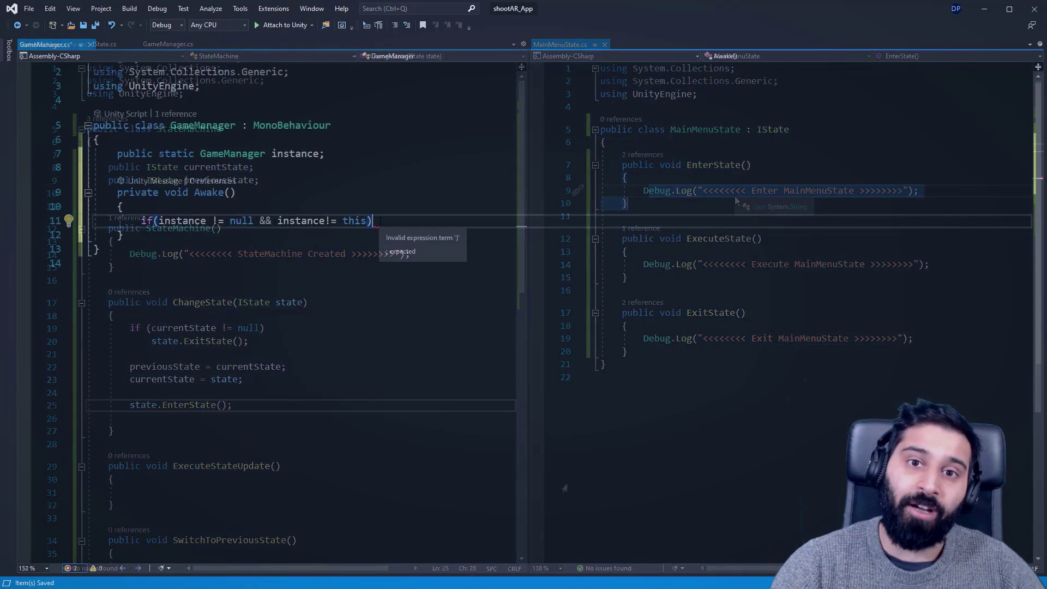
Add a Destroy(gameObject) line followed by an else branch.
{"action": "type", "text": "des"}
{"action": "key", "text": "Tab"}
{"action": "type", "text": "(gameObject);"}
{"action": "key", "text": "Down"}
{"action": "key", "text": "End"}
{"action": "key", "text": "Return"}
{"action": "type", "text": "se"}
{"action": "key", "text": "BackSpace"}
{"action": "key", "text": "BackSpace"}
{"action": "type", "text": "else"}
{"action": "key", "text": "Tab"}
{"action": "key", "text": "Tab"}
{"action": "type", "text": "i"}
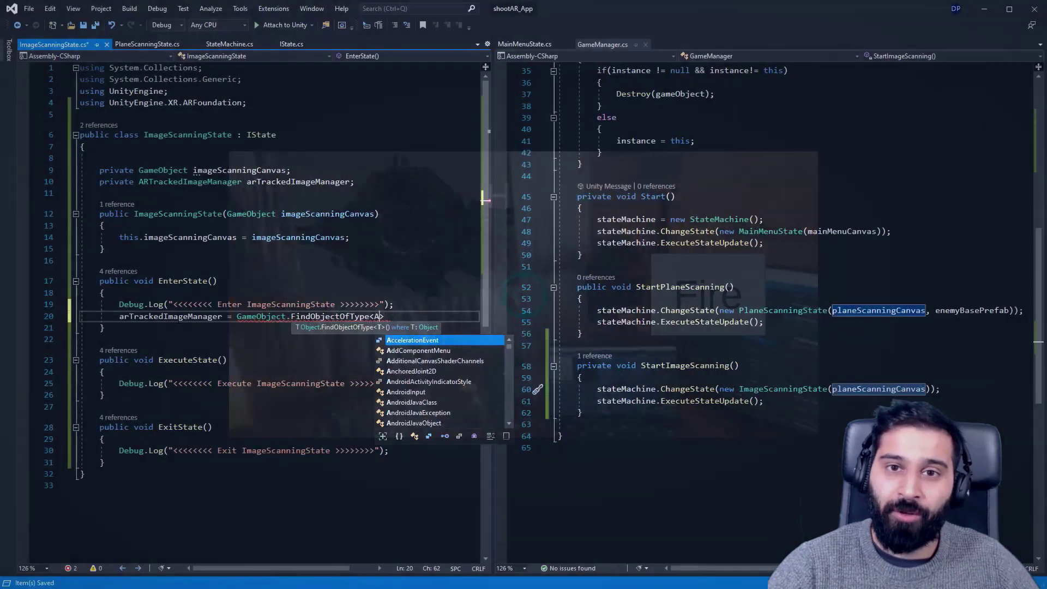
Find the ARTrackedImageManager and set imageScanningCanvas active on enter, inactive on exit.
{"action": "type", "text": "RTrackedImageManager"}
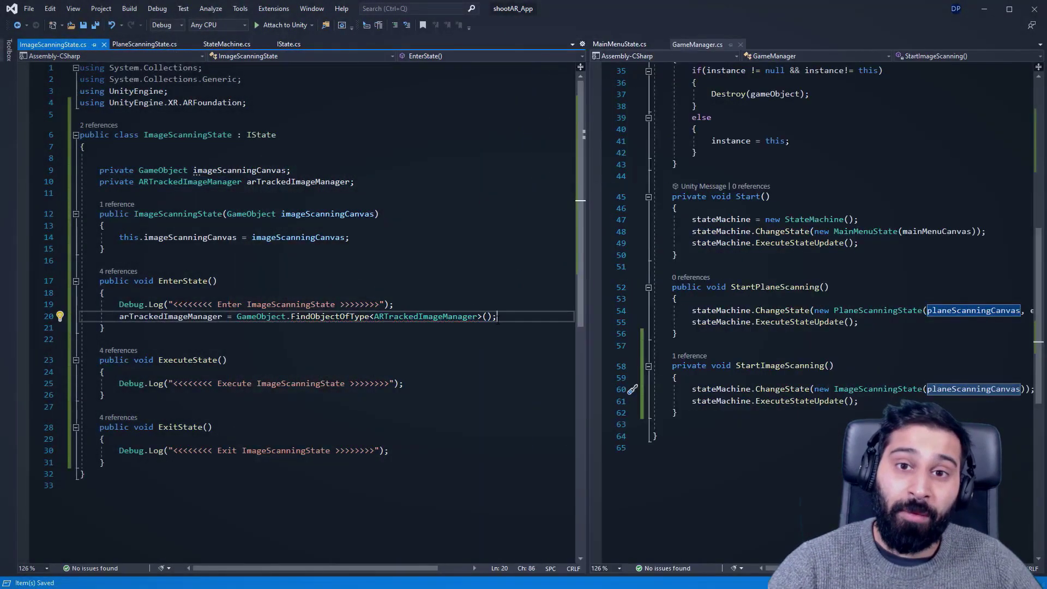
{"action": "key", "text": "Return"}
{"action": "key", "text": "Return"}
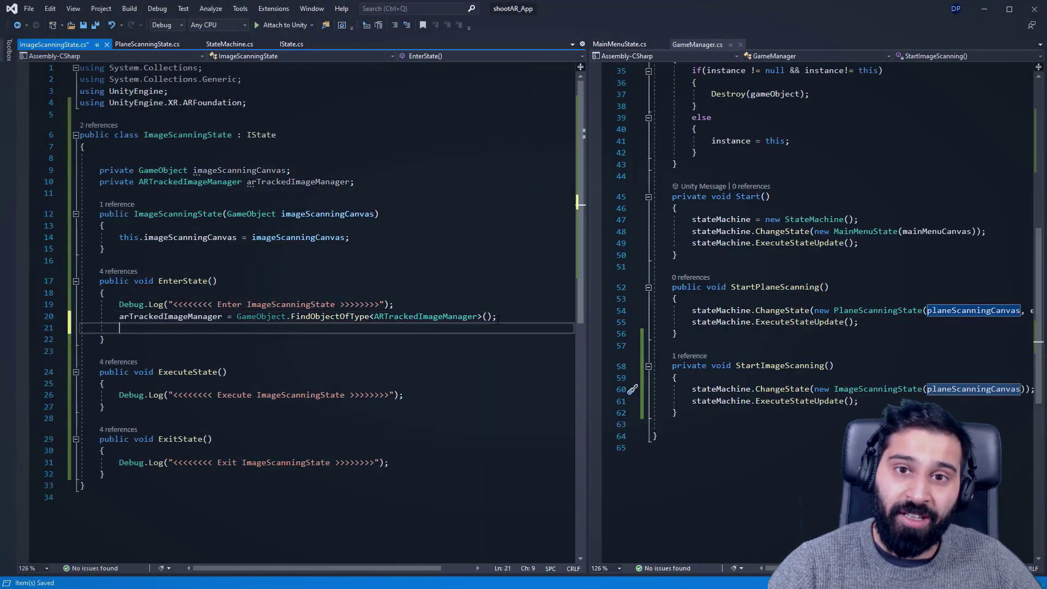
{"action": "type", "text": "imageScanningCanvas.SetActive(true);"}
{"action": "key", "text": "ctrl+c"}
{"action": "left_click", "coordinate": [412, 474]}
{"action": "key", "text": "Return"}
{"action": "key", "text": "ctrl+v"}
{"action": "key", "text": "Up"}
{"action": "key", "text": "End"}
{"action": "key", "text": "Left"}
{"action": "key", "text": "Left"}
{"action": "key", "text": "BackSpace"}
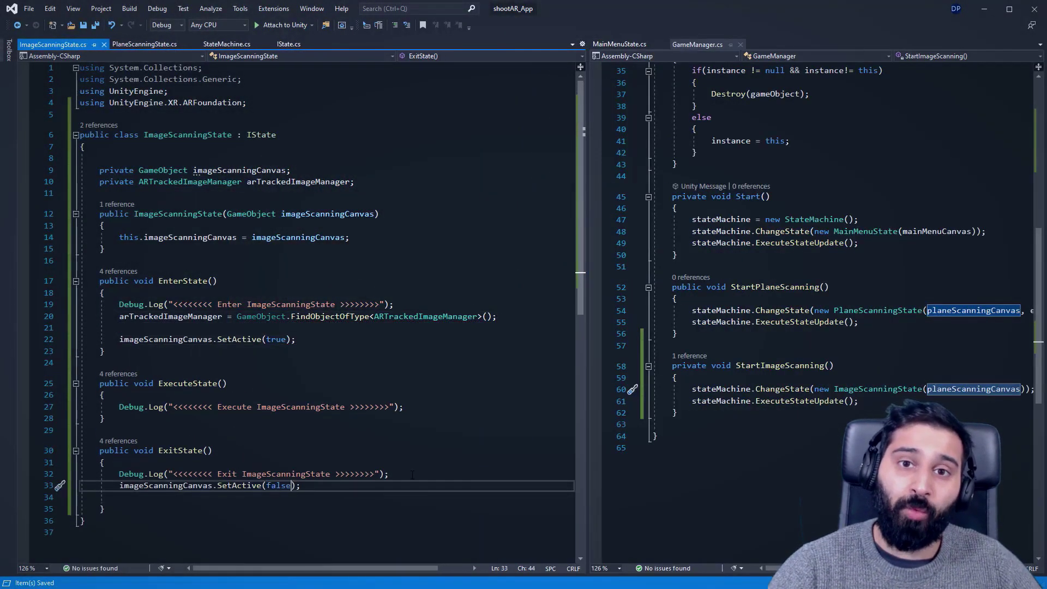
Subscribe OnImagesChanged to trackedImagesChanged and generate the handler with its parameter renamed to data.
{"action": "key", "text": "Return"}
{"action": "type", "text": "arTrackedImageManager."}
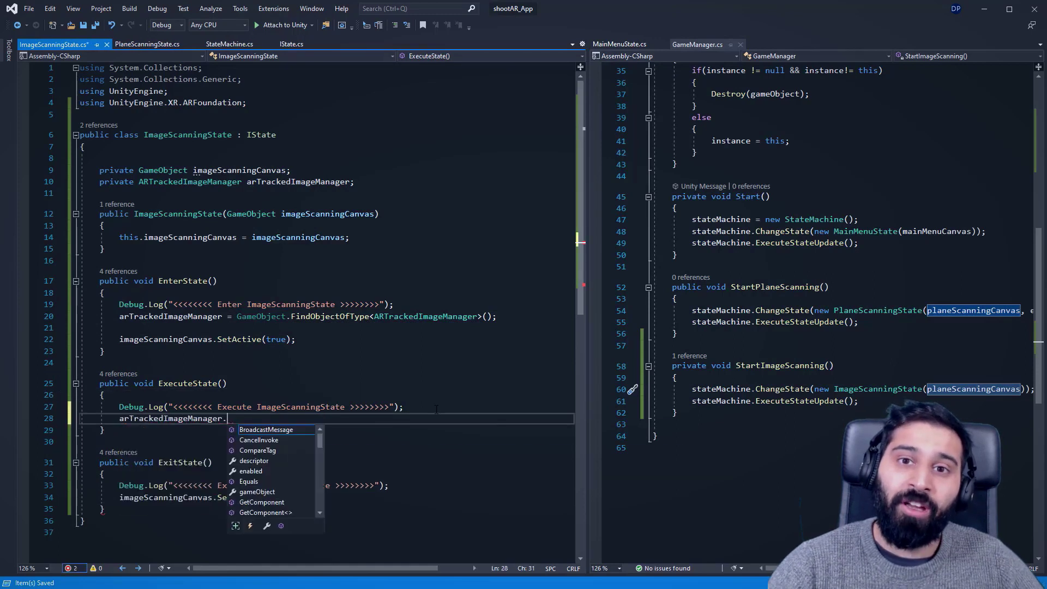
{"action": "type", "text": "trackedImagesChanged += OnImagesChanged;"}
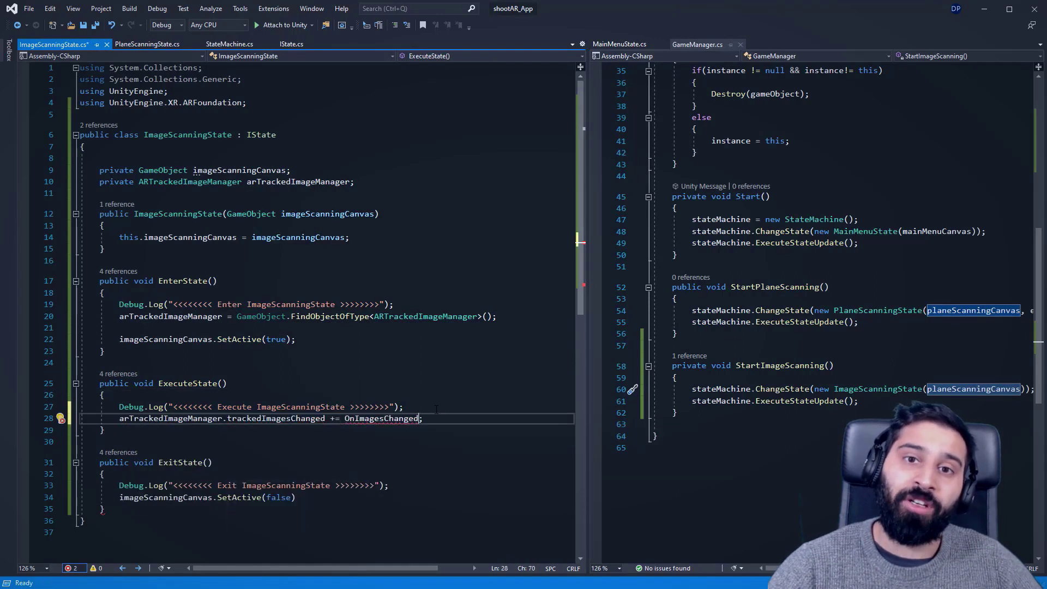
{"action": "key", "text": "ctrl+period"}
{"action": "key", "text": "Return"}
{"action": "double_click", "coordinate": [404, 439]}
{"action": "type", "text": "data"}
{"action": "key", "text": "Down"}
{"action": "key", "text": "Down"}
{"action": "key", "text": "End"}
Replace the handler's exception with a '<<<<<<<< IMAGE FOUND >>>>>>>>' log and a foreach over data's images.
{"action": "key", "text": "ctrl+s"}
{"action": "key", "text": "shift+Home"}
{"action": "key", "text": "BackSpace"}
{"action": "type", "text": "Debug.Log(\"<<<<<<<< IMAGE FOUND >>>>"}
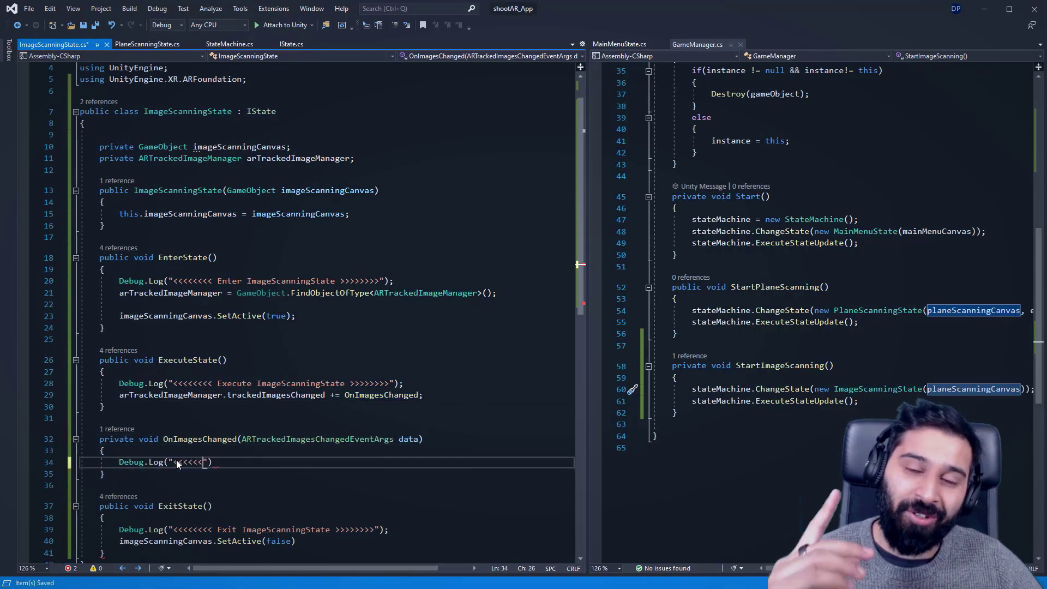
{"action": "type", "text": ">>>>"}
{"action": "key", "text": "End"}
{"action": "type", "text": ";"}
{"action": "key", "text": "Return"}
{"action": "key", "text": "Return"}
{"action": "type", "text": "foreach"}
{"action": "key", "text": "Tab"}
{"action": "key", "text": "Tab"}
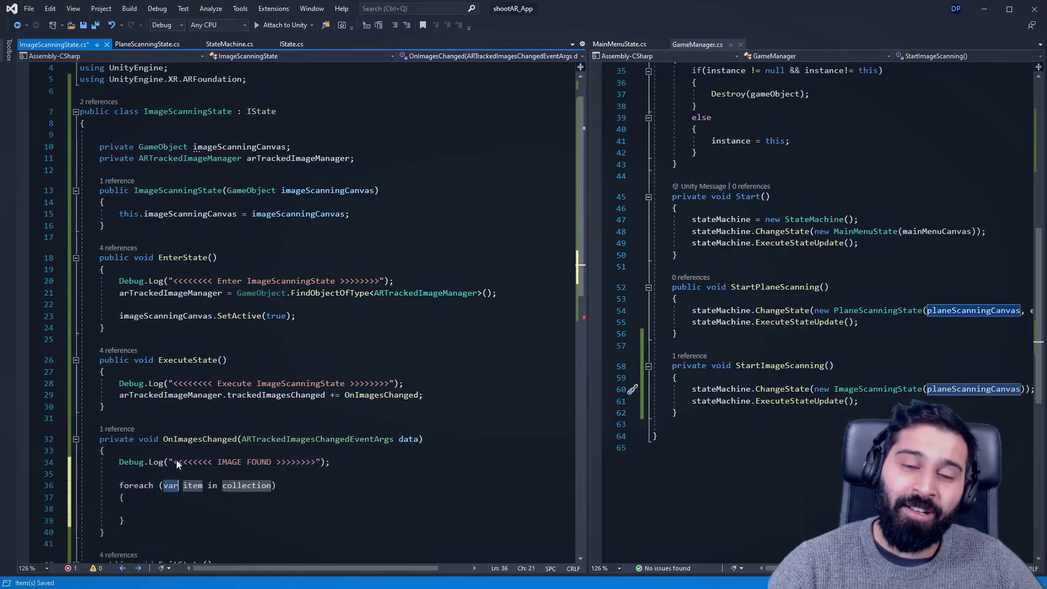
{"action": "type", "text": "image in data."}
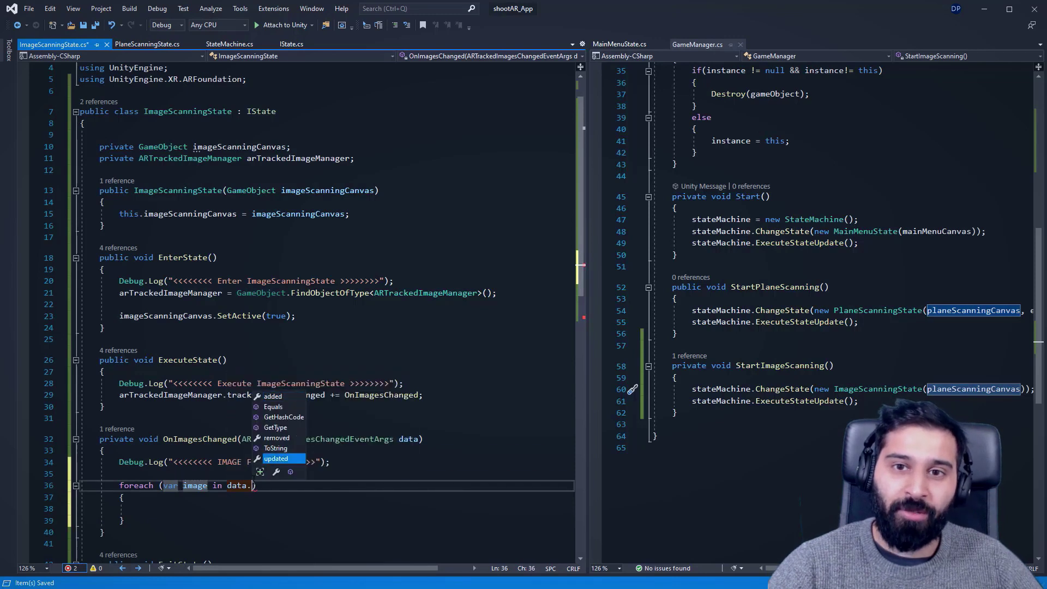
{"action": "key", "text": "Return"}
{"action": "scroll", "coordinate": [181, 439], "scroll_direction": "down", "scroll_amount": 2}
{"action": "key", "text": "BackSpace"}
{"action": "key", "text": "BackSpace"}
{"action": "key", "text": "BackSpace"}
{"action": "key", "text": "BackSpace"}
{"action": "key", "text": "BackSpace"}
{"action": "key", "text": "BackSpace"}
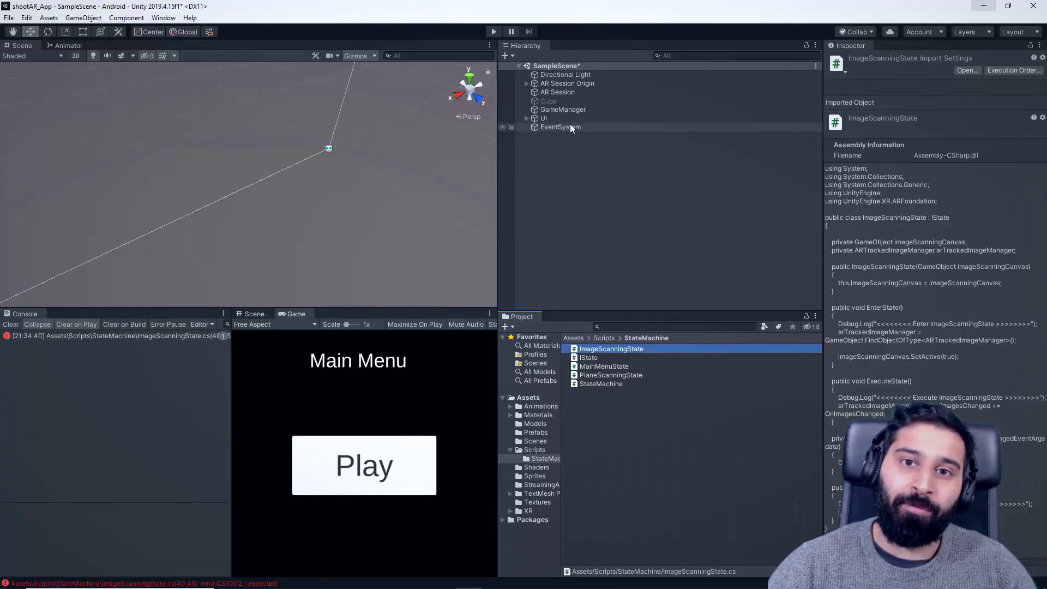
Open the ReferenceImageLibrary and enable Specify Size for its reference image.
{"action": "double_click", "coordinate": [882, 285]}
{"action": "left_click", "coordinate": [917, 134]}
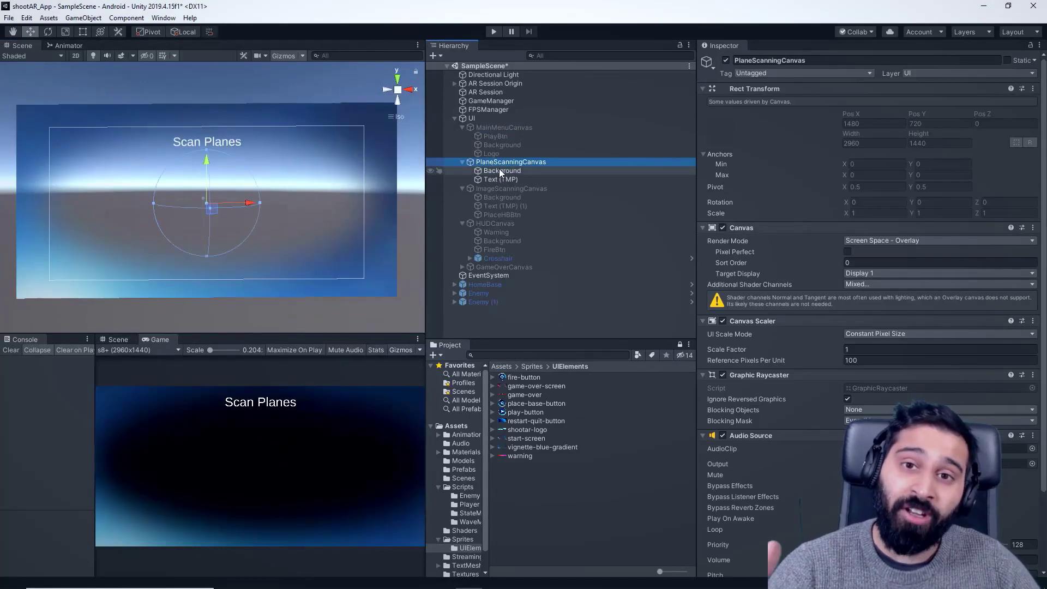
Lower the Scan Planes text and set the place home base button's Pos X to 960.
{"action": "left_click", "coordinate": [500, 179]}
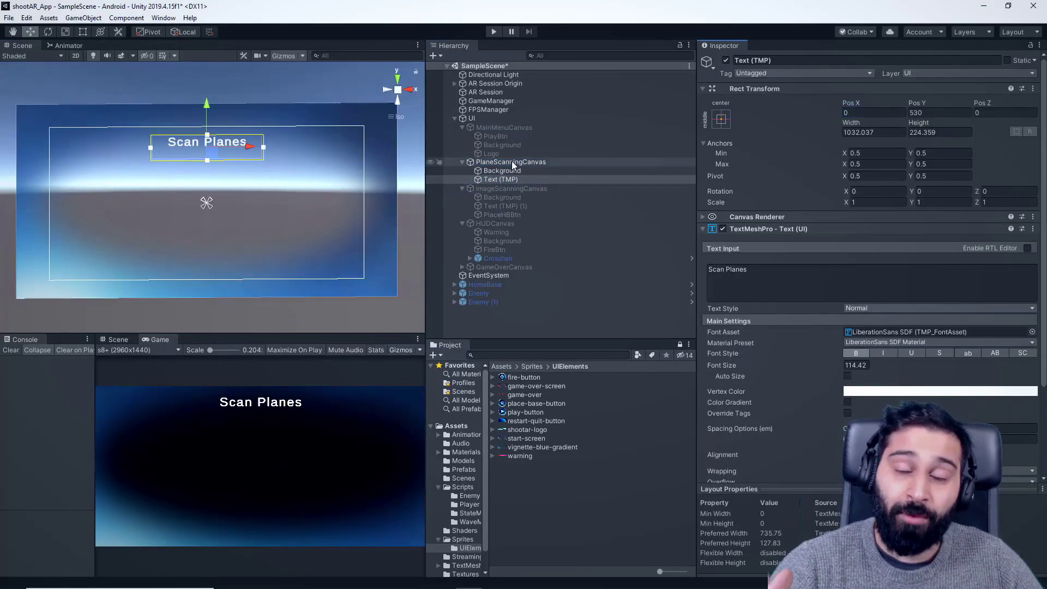
{"action": "left_click", "coordinate": [512, 161]}
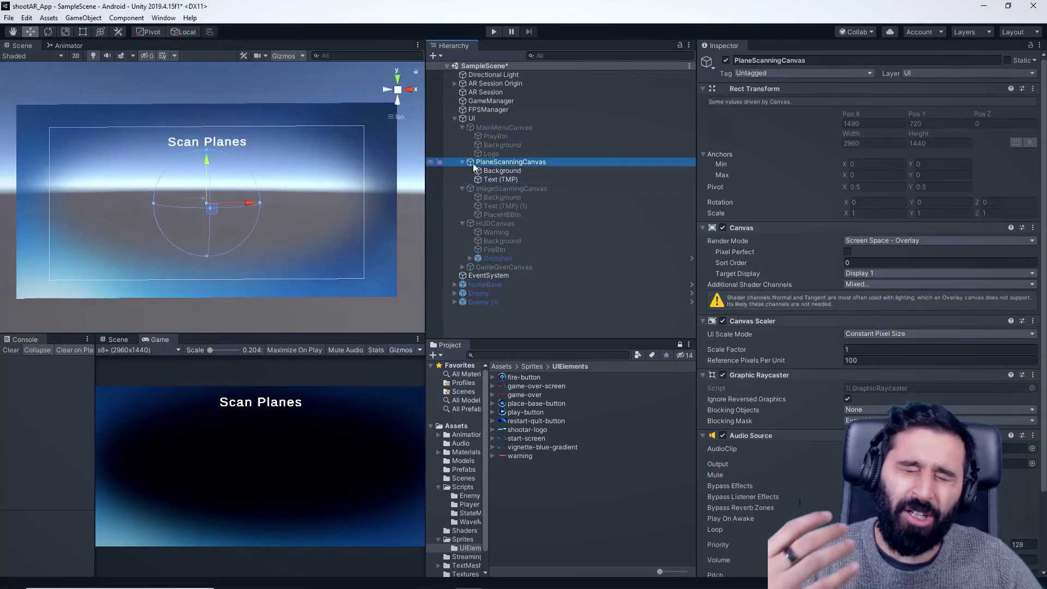
{"action": "left_click_drag", "start_coordinate": [212, 108], "coordinate": [212, 113]}
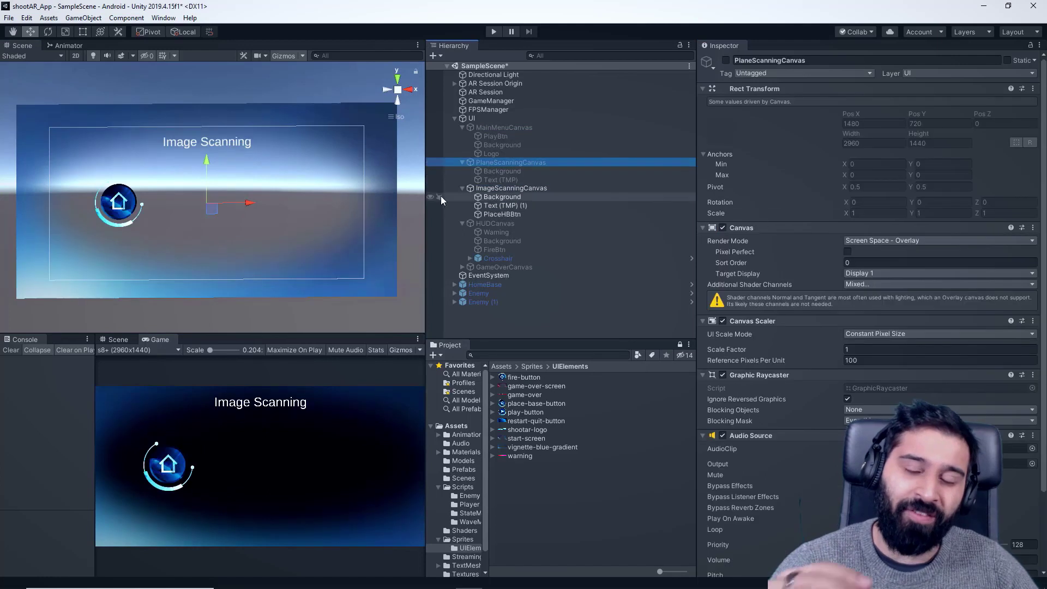
{"action": "left_click", "coordinate": [518, 206]}
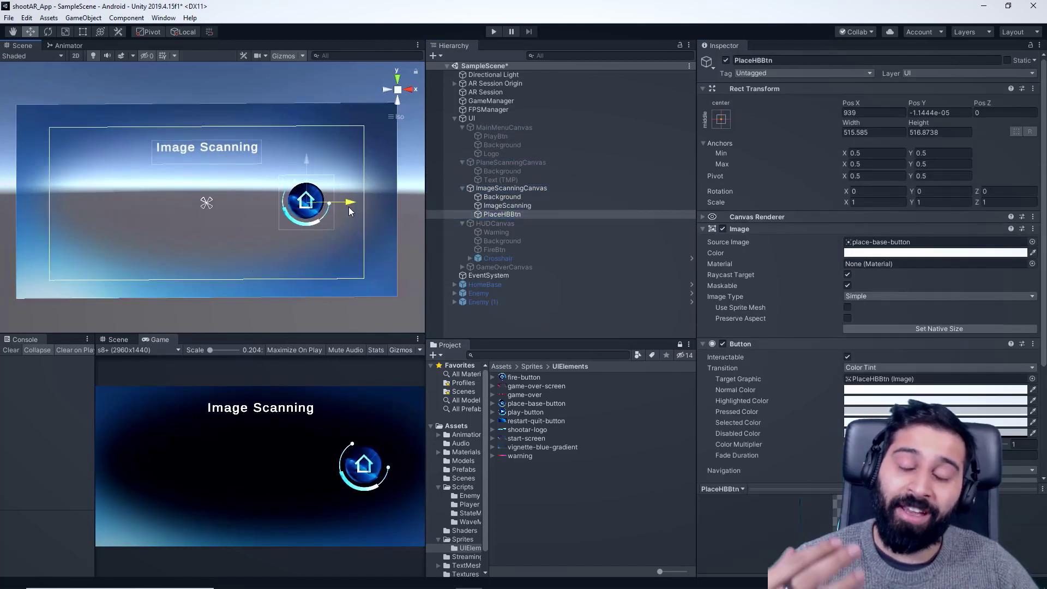
{"action": "left_click", "coordinate": [511, 162]}
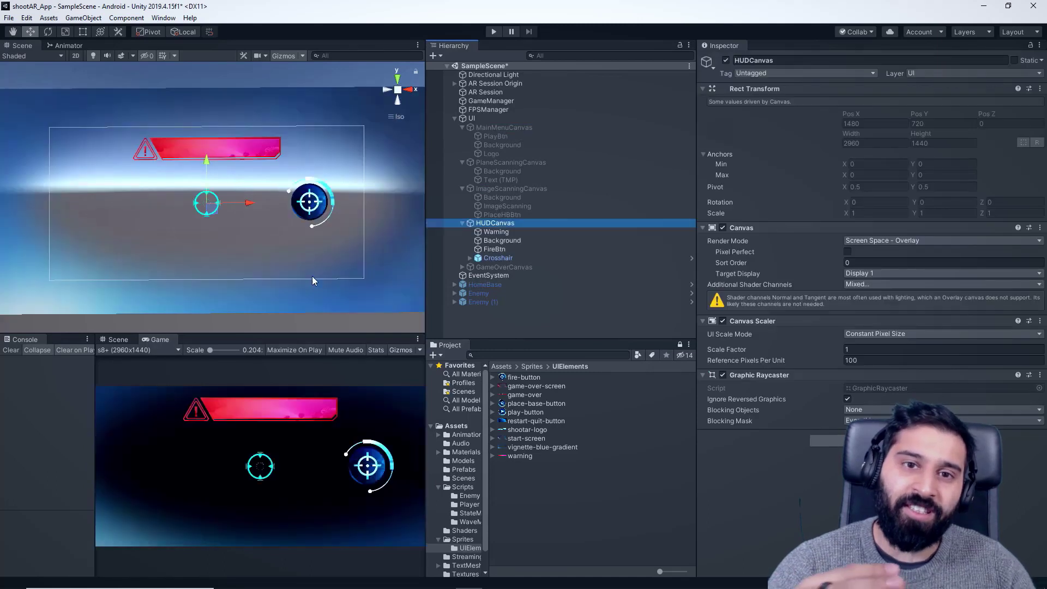
{"action": "left_click", "coordinate": [494, 249]}
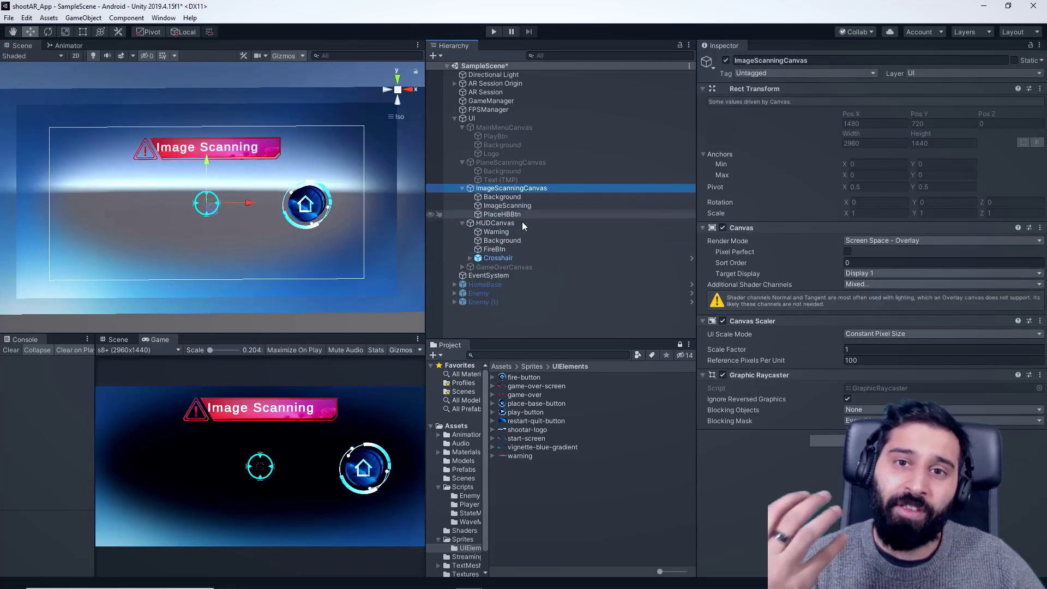
{"action": "left_click", "coordinate": [501, 214]}
{"action": "double_click", "coordinate": [872, 113]}
{"action": "type", "text": "960"}
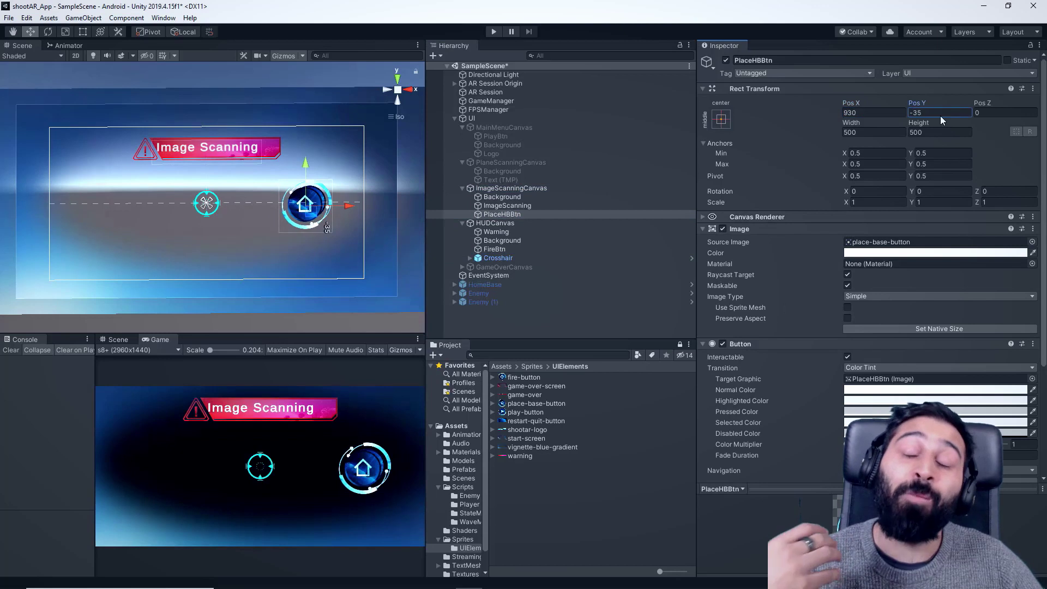
{"action": "key", "text": "Return"}
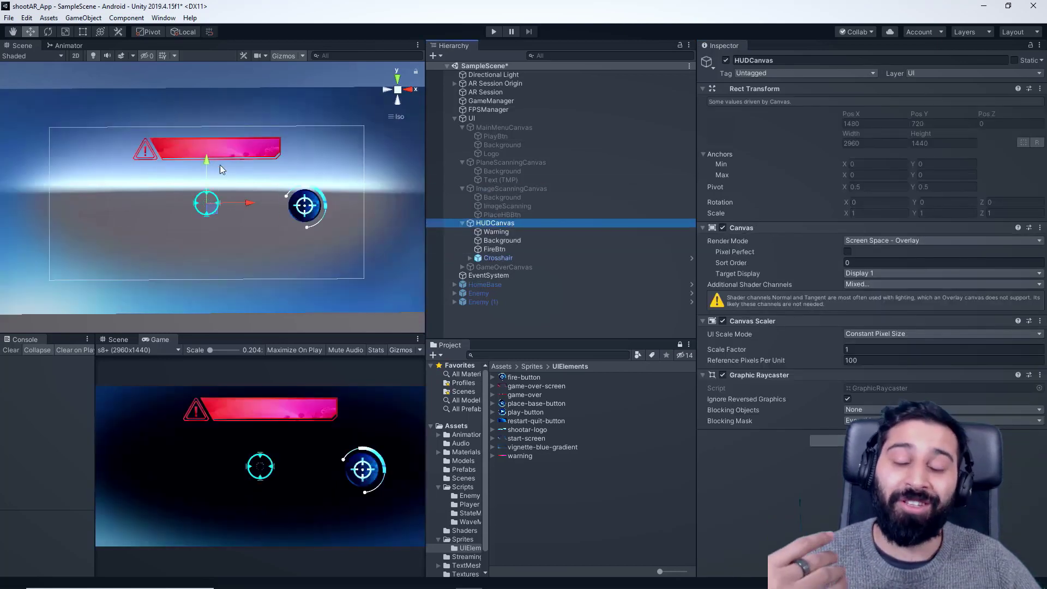
Drag the Warning bar toward the HUD's left edge, hide the game over canvas, and save the scene.
{"action": "left_click", "coordinate": [254, 152]}
{"action": "left_click_drag", "start_coordinate": [254, 152], "coordinate": [177, 152]}
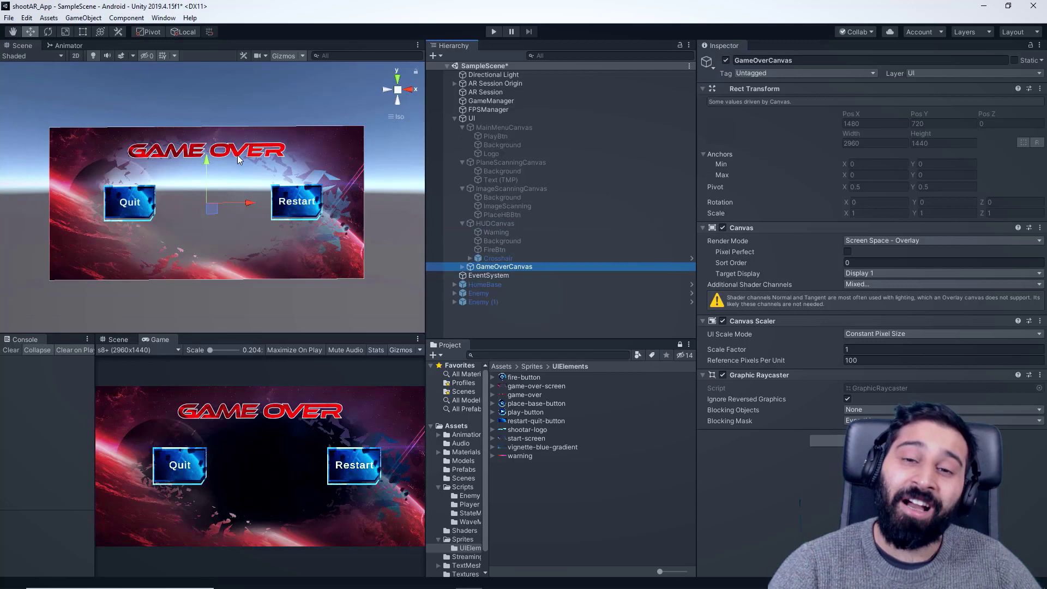
{"action": "left_click", "coordinate": [238, 157]}
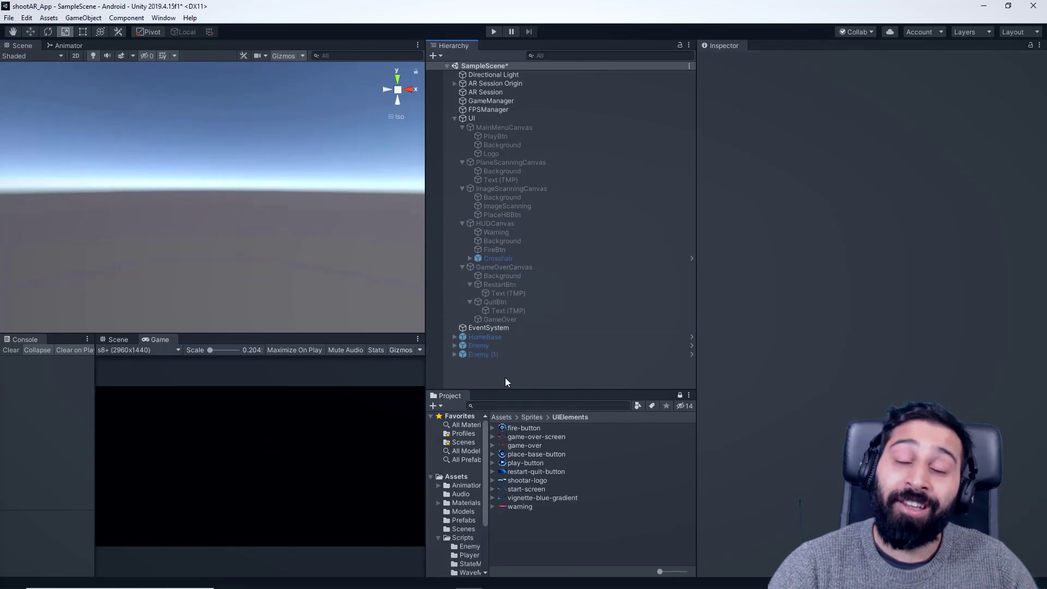
{"action": "key", "text": "ctrl+s"}
{"action": "left_click", "coordinate": [521, 224]}
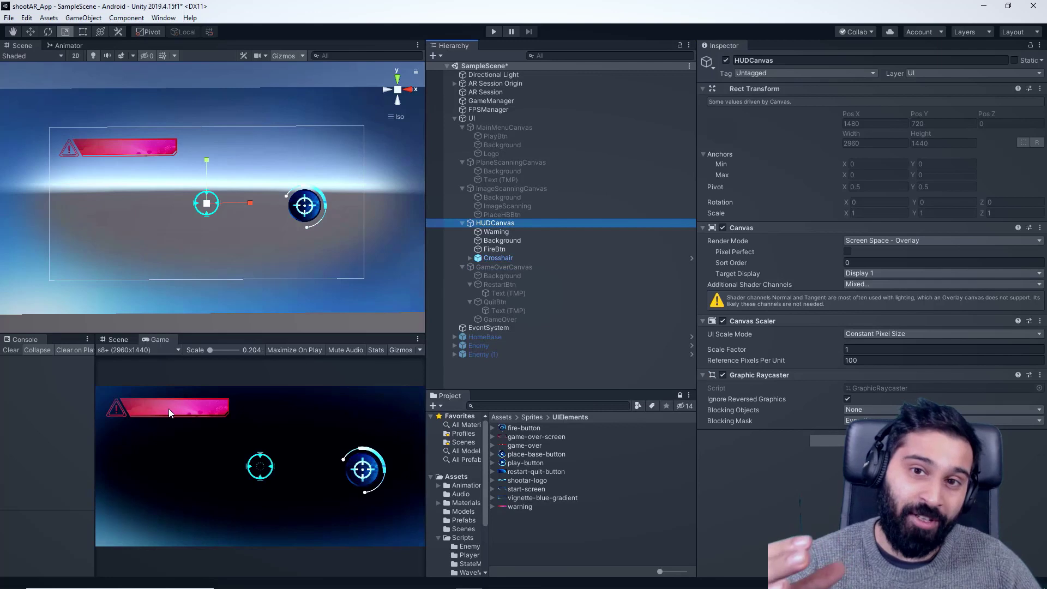
{"action": "right_click", "coordinate": [494, 223]}
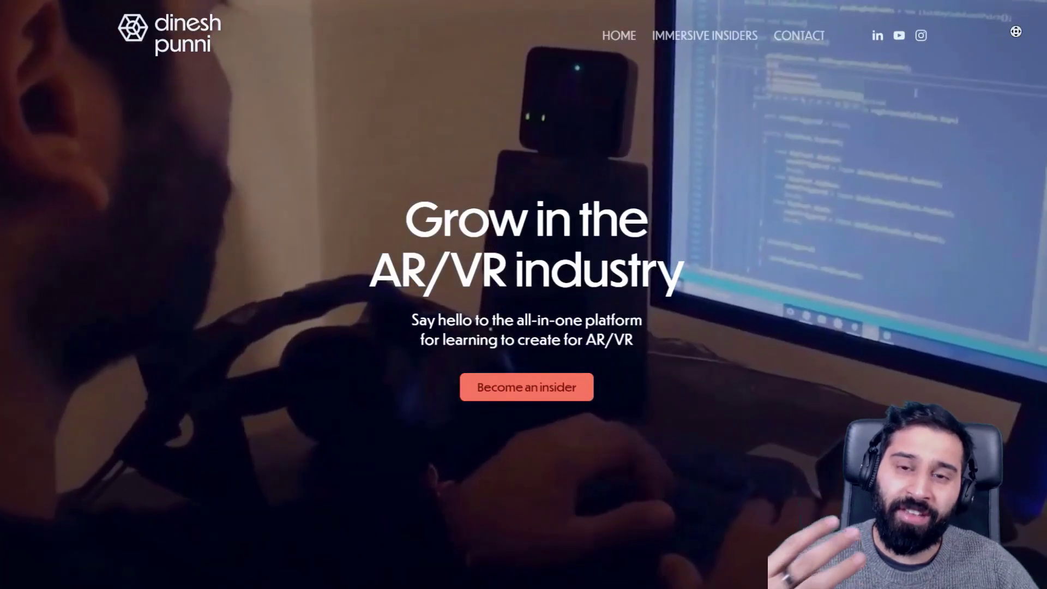
Scroll the author's homepage down to the immersive insiders, YouTube channel and Coming Soon cards.
{"action": "scroll", "coordinate": [1018, 48], "scroll_direction": "down", "scroll_amount": 1}
{"action": "scroll", "coordinate": [1018, 48], "scroll_direction": "down", "scroll_amount": 3}
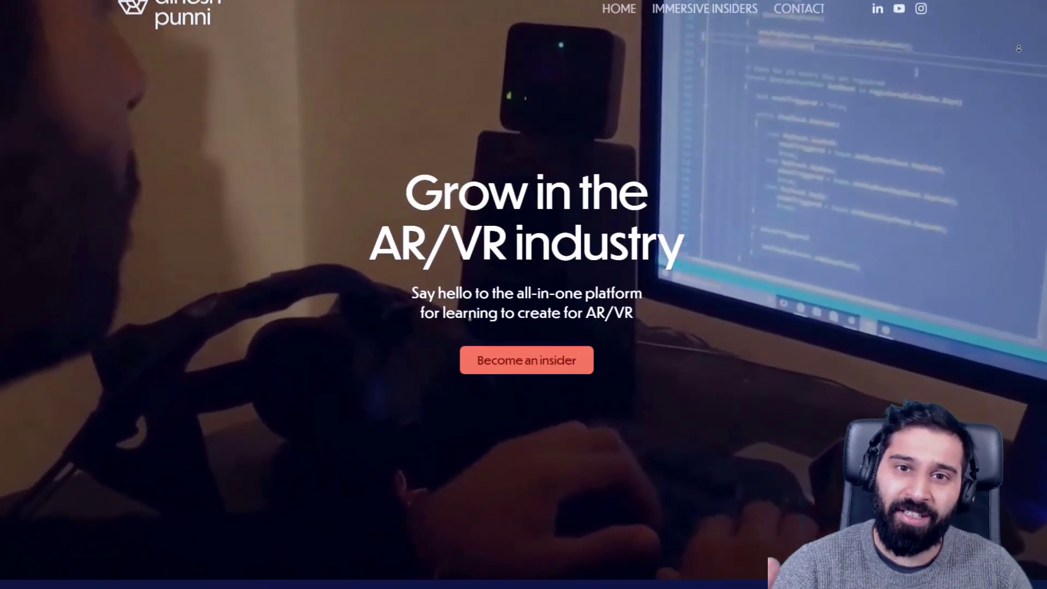
{"action": "scroll", "coordinate": [1018, 48], "scroll_direction": "down", "scroll_amount": 3}
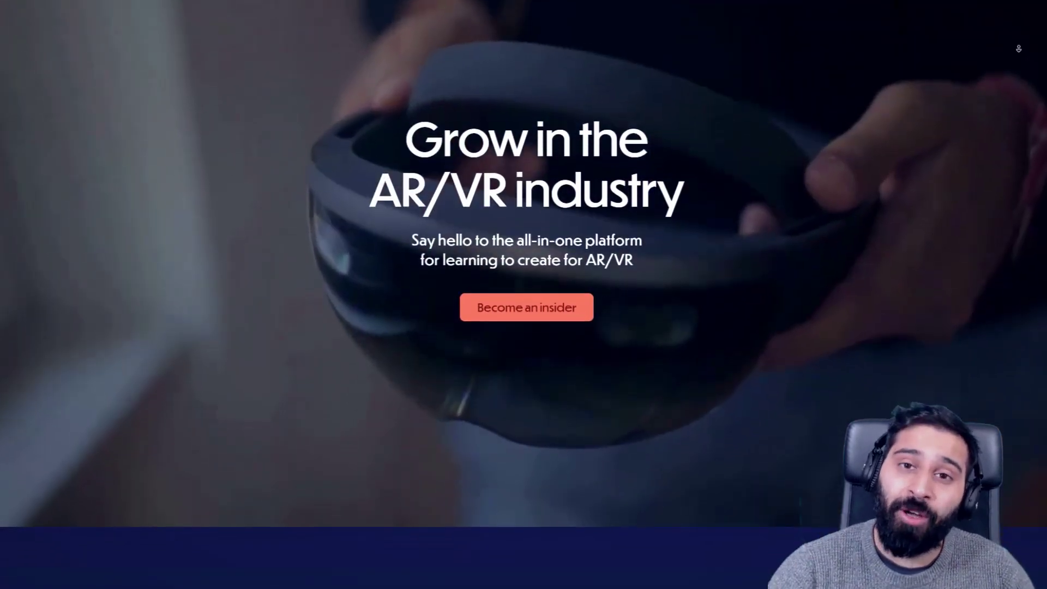
{"action": "scroll", "coordinate": [1018, 48], "scroll_direction": "down", "scroll_amount": 3}
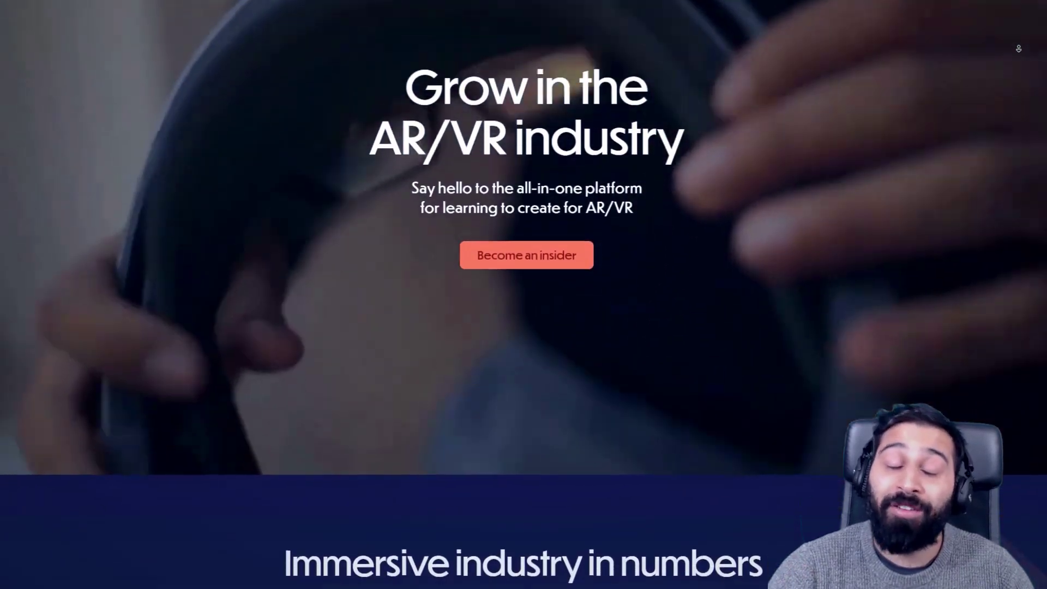
{"action": "scroll", "coordinate": [1018, 48], "scroll_direction": "down", "scroll_amount": 3}
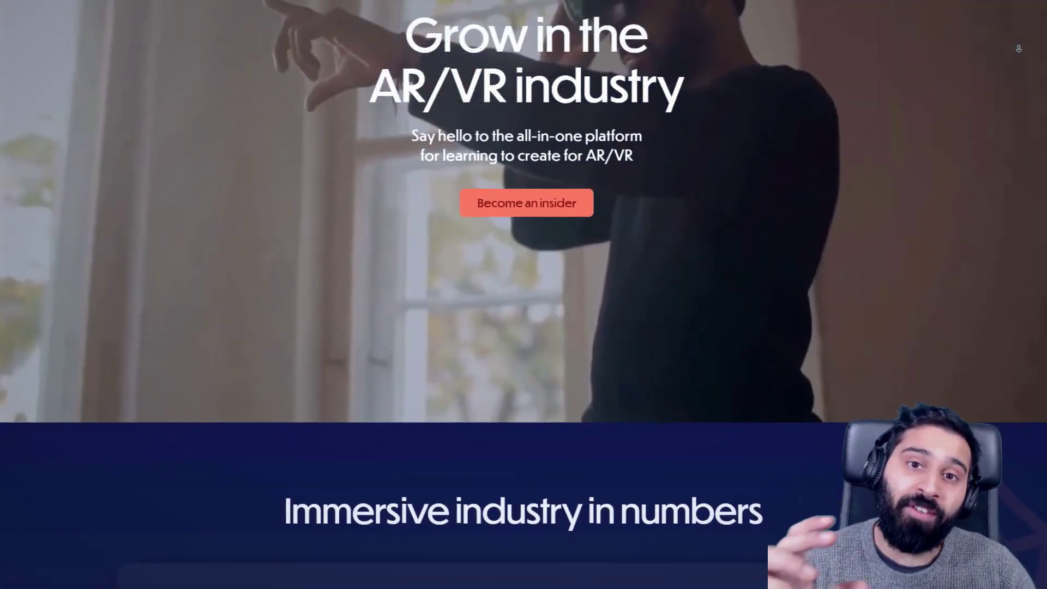
{"action": "scroll", "coordinate": [1018, 48], "scroll_direction": "down", "scroll_amount": 3}
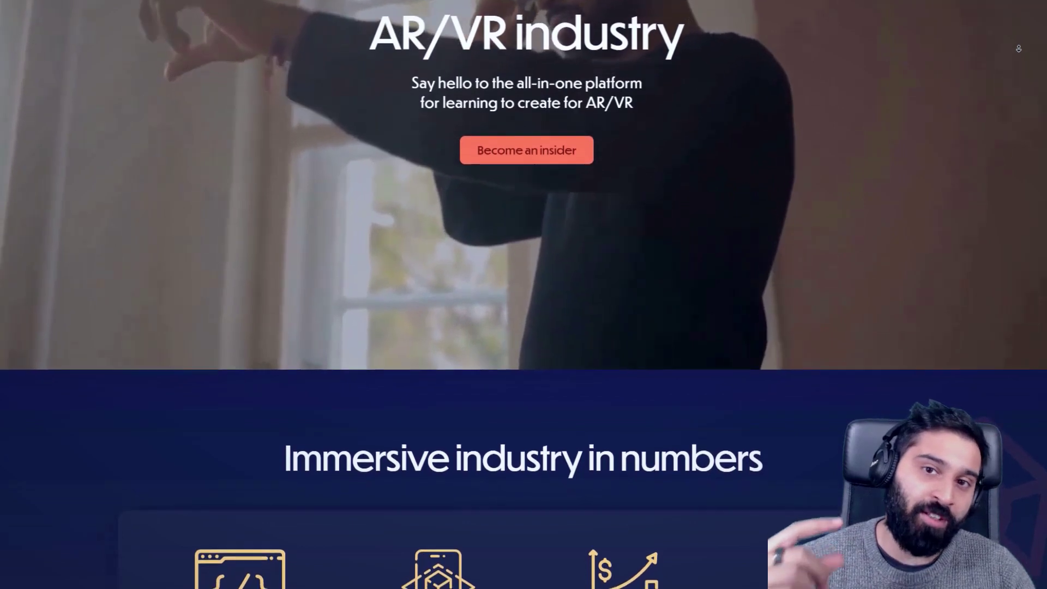
{"action": "scroll", "coordinate": [1018, 48], "scroll_direction": "down", "scroll_amount": 3}
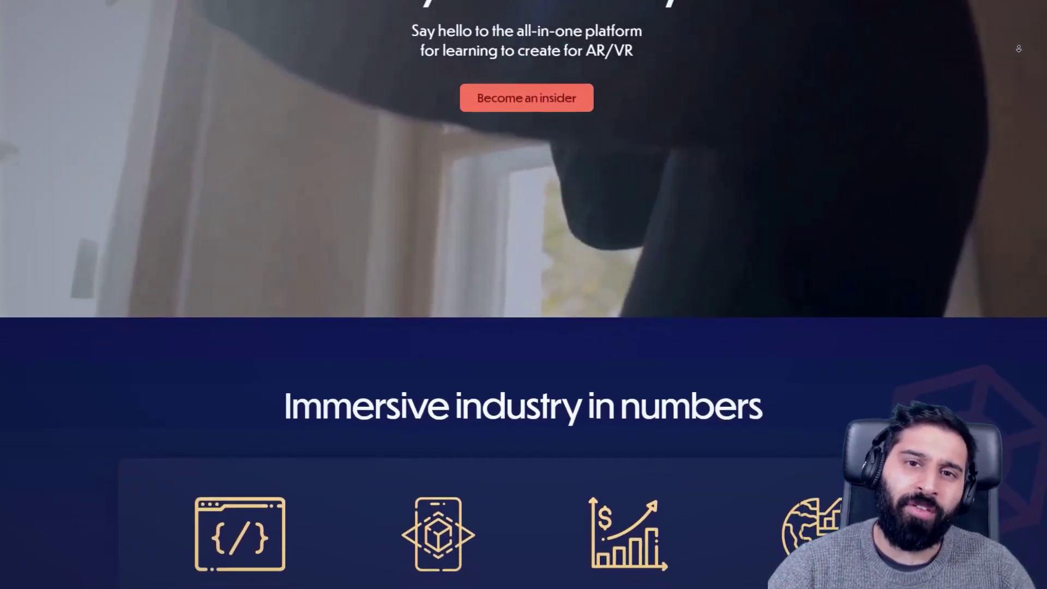
{"action": "scroll", "coordinate": [1018, 48], "scroll_direction": "down", "scroll_amount": 2}
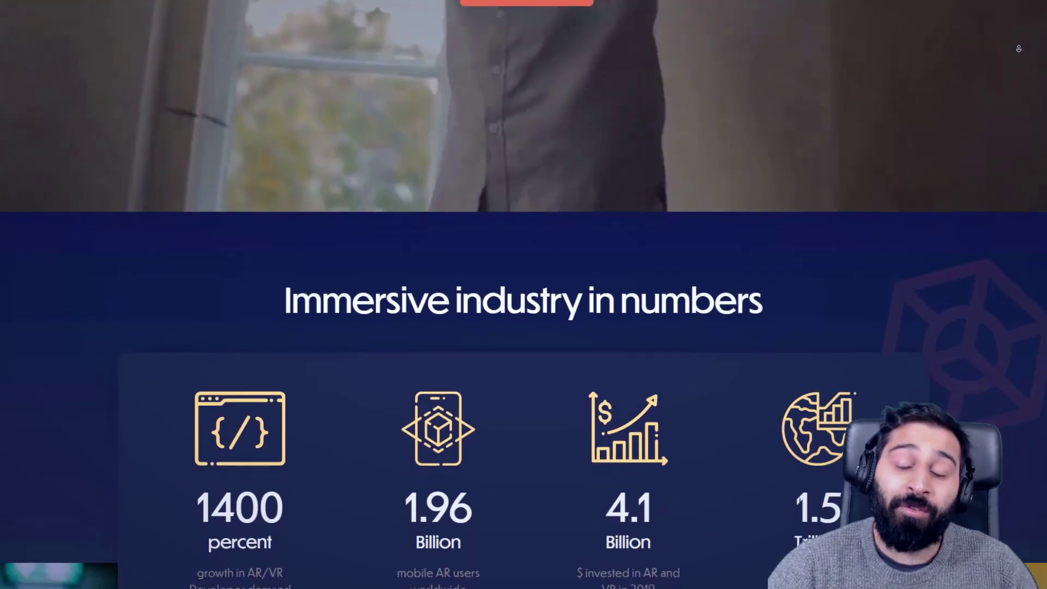
{"action": "scroll", "coordinate": [1017, 48], "scroll_direction": "down", "scroll_amount": 3}
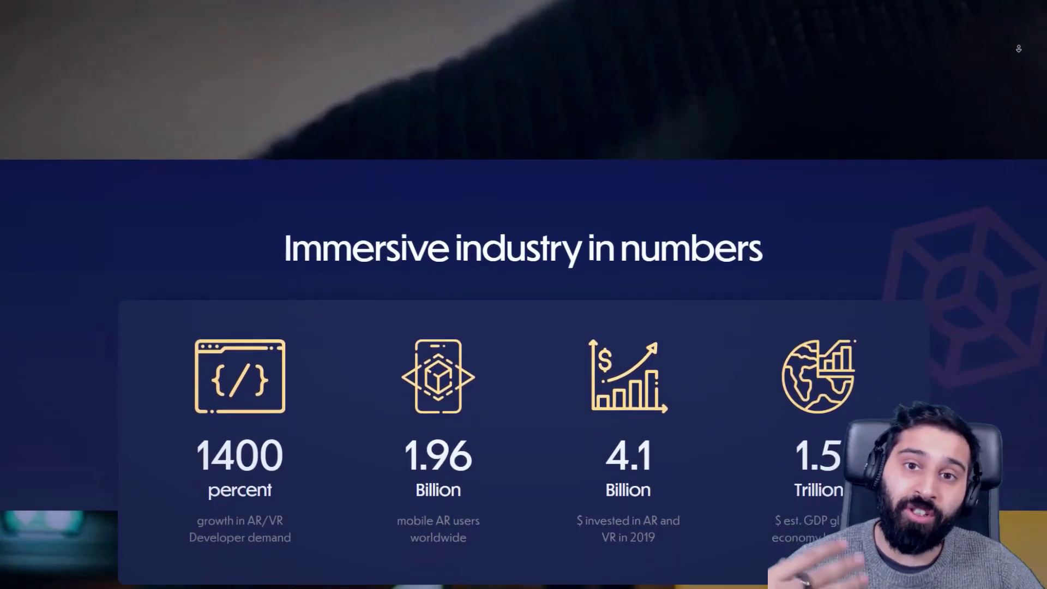
{"action": "scroll", "coordinate": [1017, 48], "scroll_direction": "down", "scroll_amount": 3}
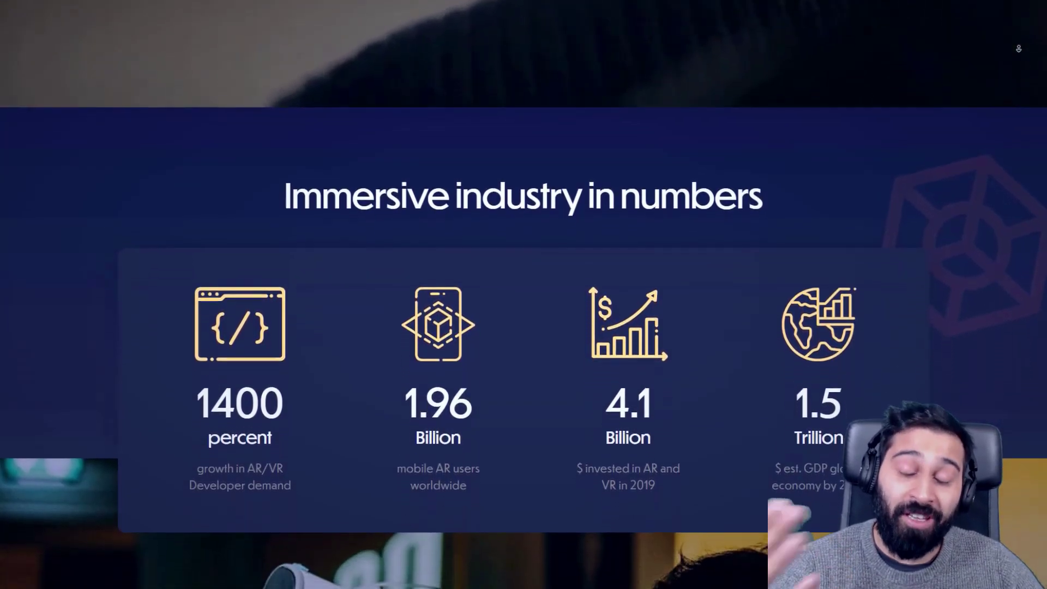
{"action": "scroll", "coordinate": [1018, 48], "scroll_direction": "down", "scroll_amount": 3}
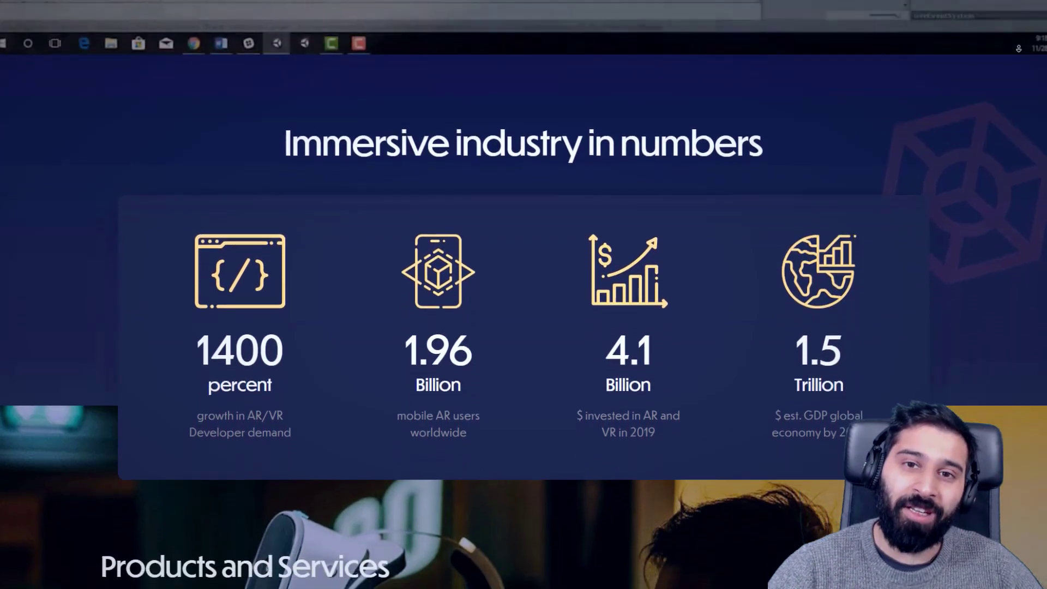
{"action": "scroll", "coordinate": [1017, 48], "scroll_direction": "down", "scroll_amount": 3}
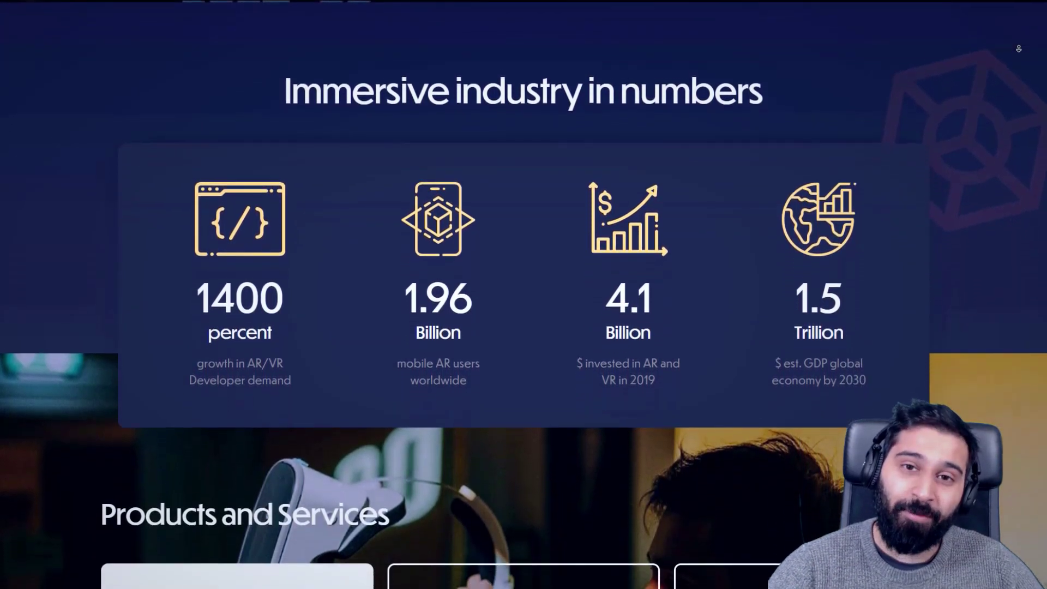
{"action": "scroll", "coordinate": [1018, 48], "scroll_direction": "down", "scroll_amount": 3}
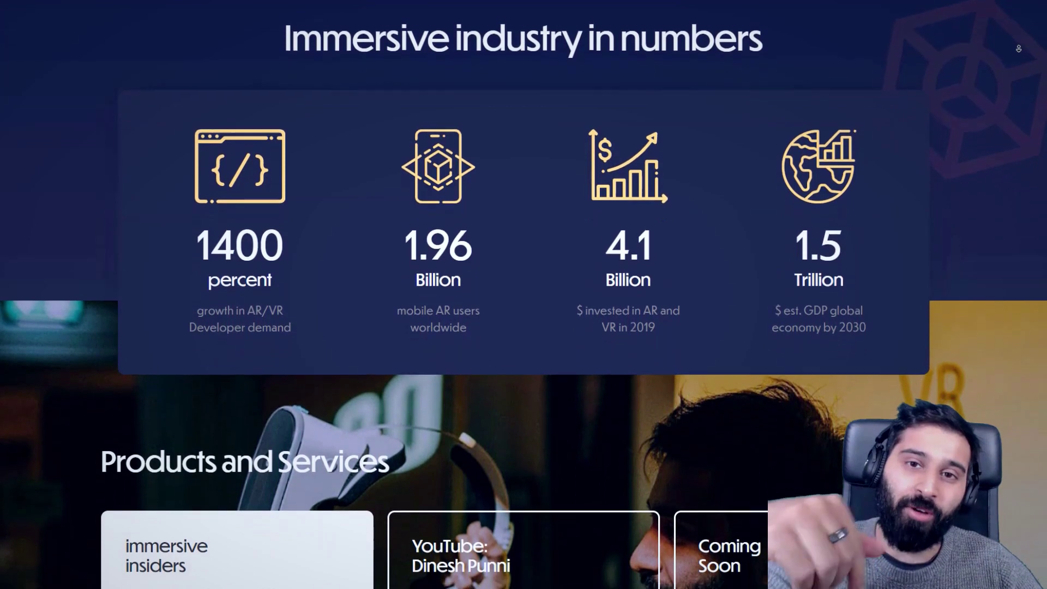
{"action": "scroll", "coordinate": [1018, 48], "scroll_direction": "down", "scroll_amount": 3}
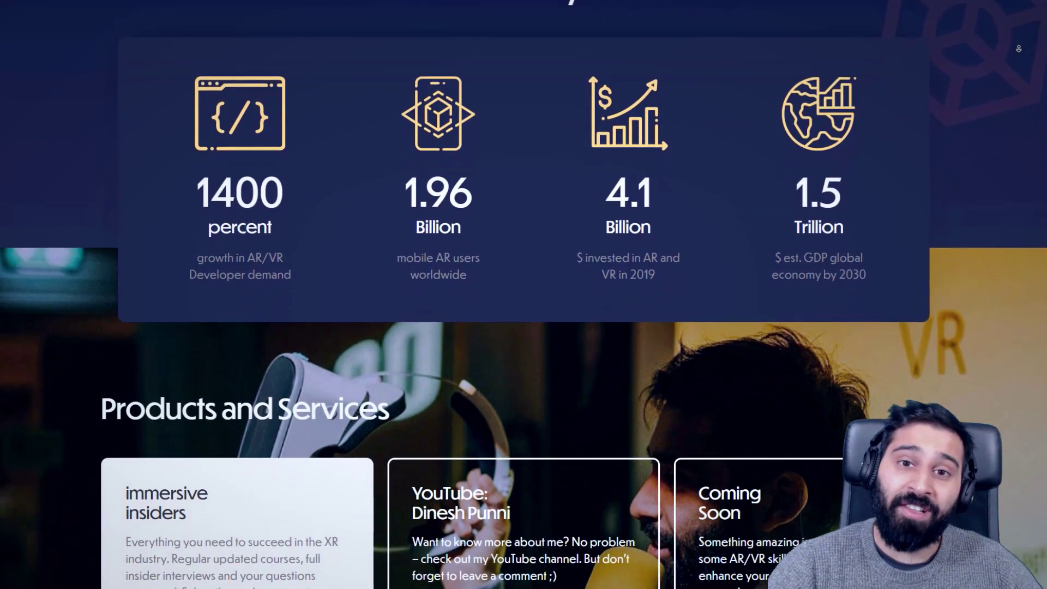
{"action": "scroll", "coordinate": [1018, 48], "scroll_direction": "down", "scroll_amount": 3}
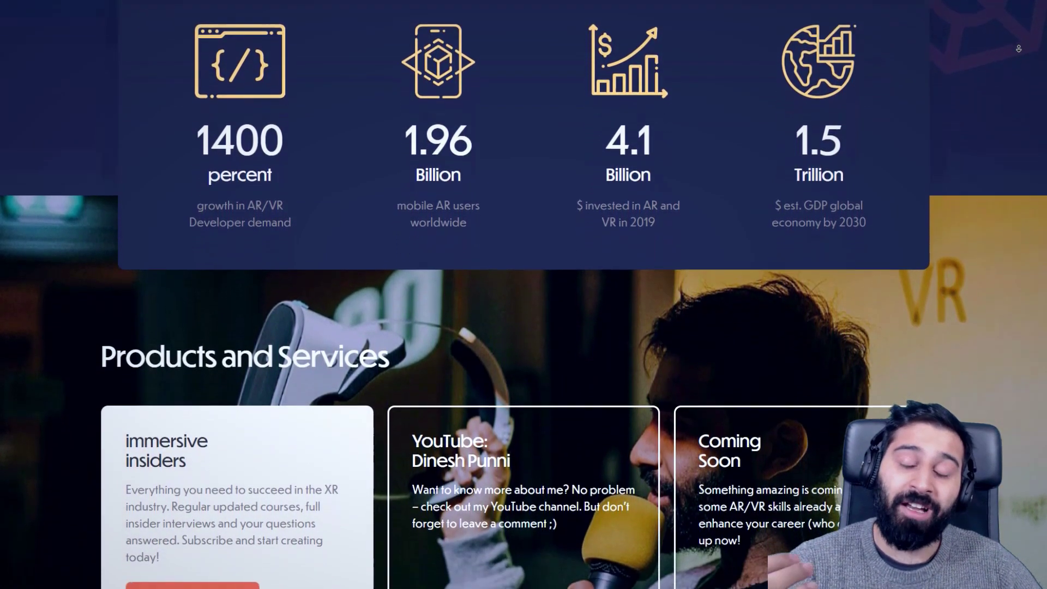
{"action": "scroll", "coordinate": [1018, 48], "scroll_direction": "down", "scroll_amount": 3}
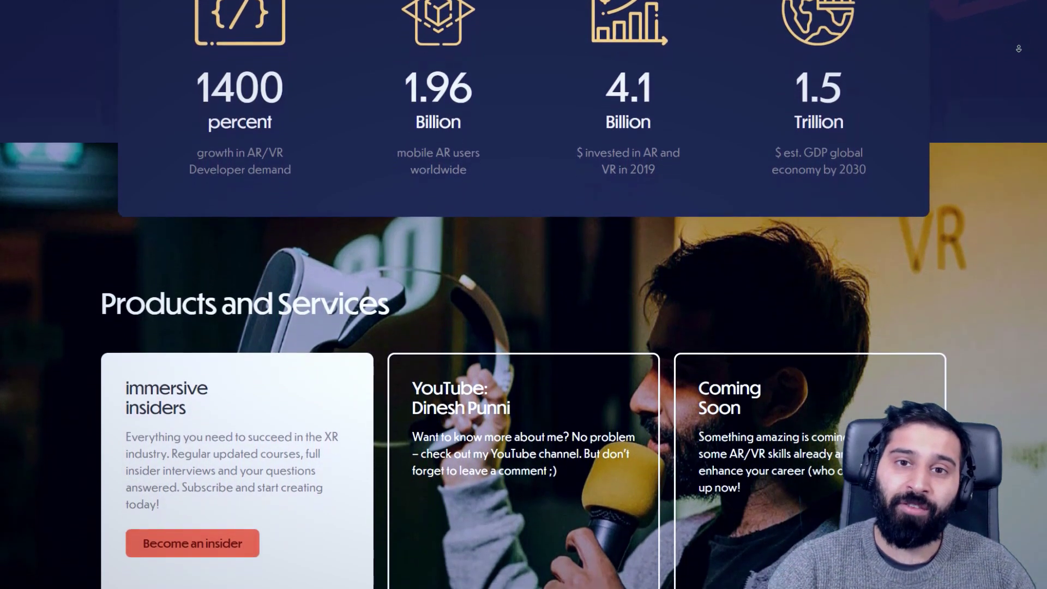
{"action": "scroll", "coordinate": [1017, 48], "scroll_direction": "down", "scroll_amount": 1}
{"action": "scroll", "coordinate": [524, 327], "scroll_direction": "down", "scroll_amount": 2}
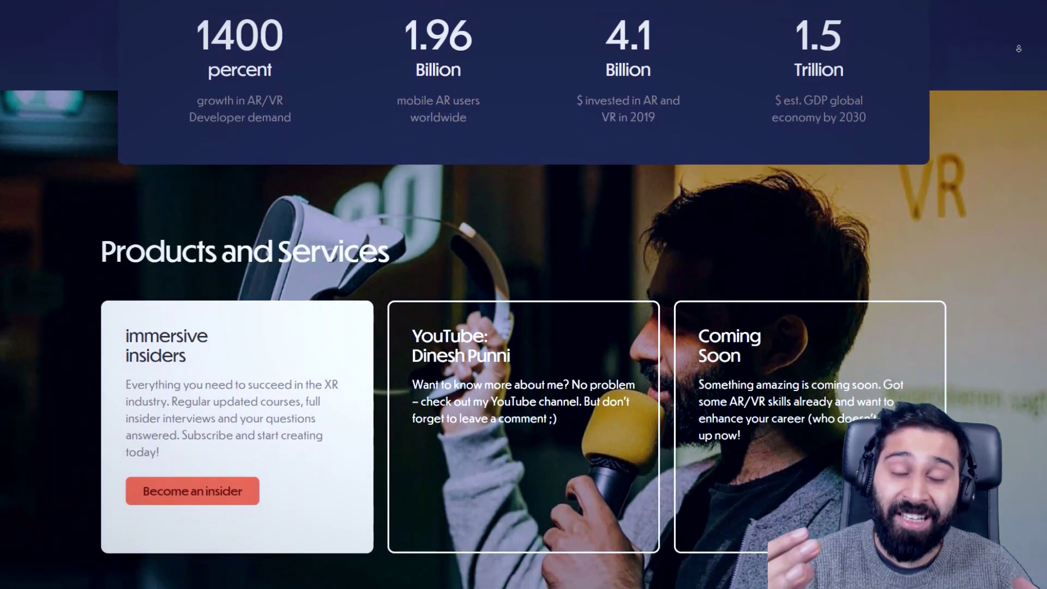
{"action": "scroll", "coordinate": [1019, 49], "scroll_direction": "down", "scroll_amount": 2}
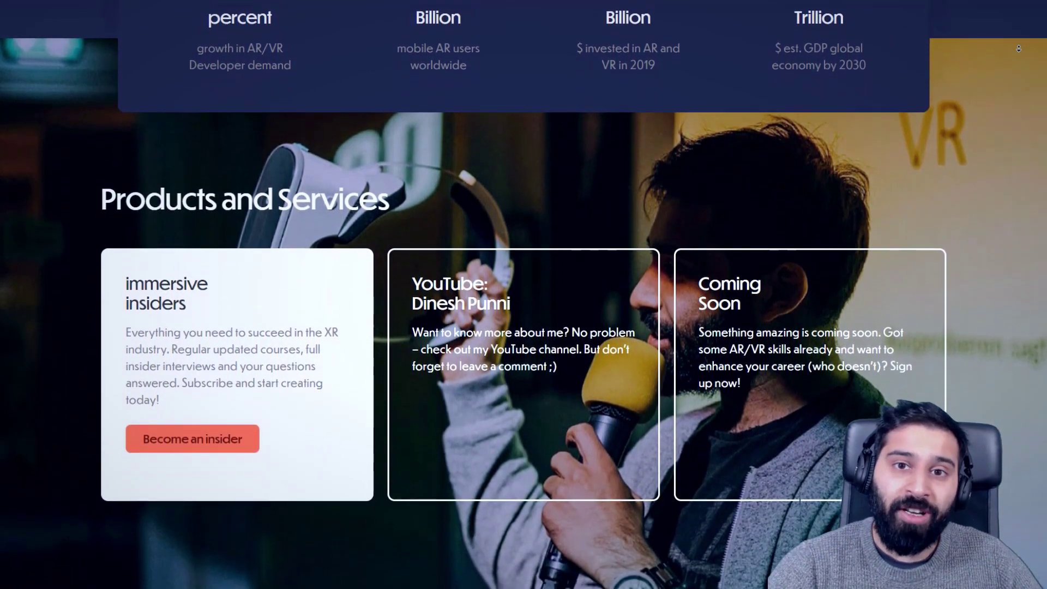
{"action": "scroll", "coordinate": [1019, 49], "scroll_direction": "down", "scroll_amount": 1}
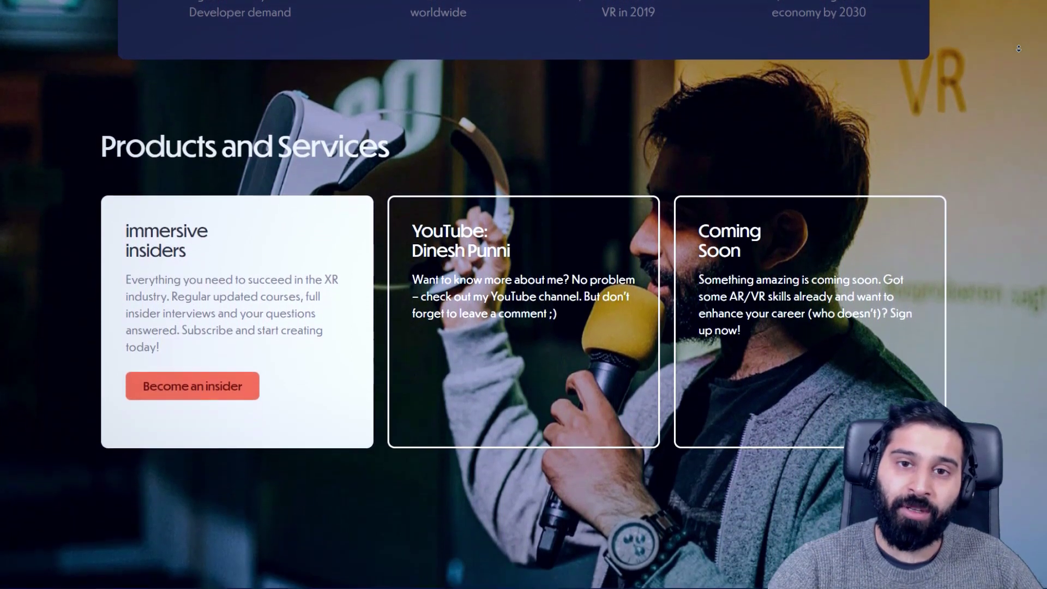
{"action": "scroll", "coordinate": [1018, 49], "scroll_direction": "down", "scroll_amount": 2}
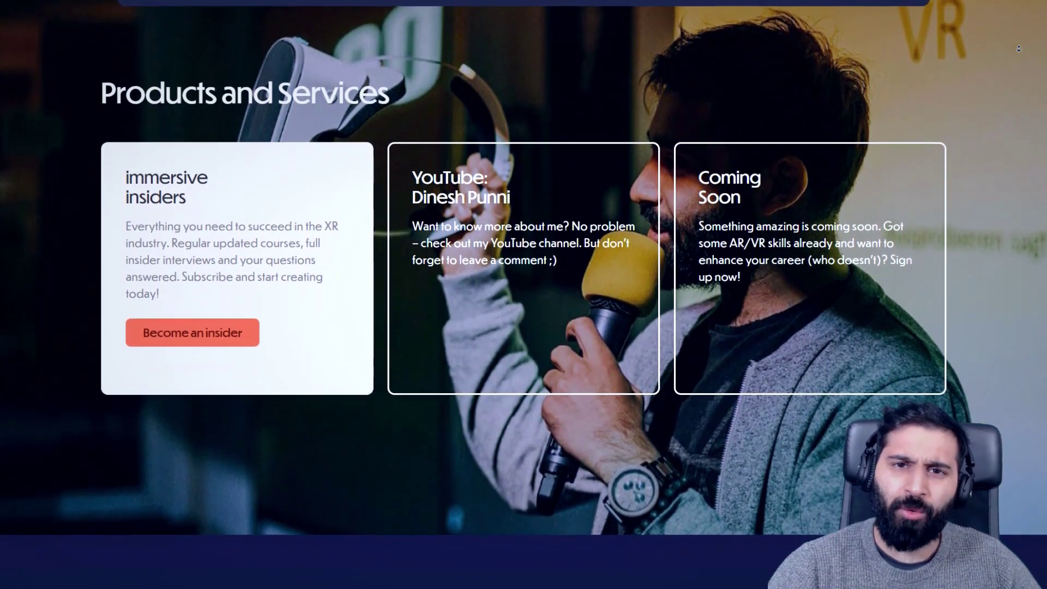
{"action": "scroll", "coordinate": [1018, 49], "scroll_direction": "down", "scroll_amount": 2}
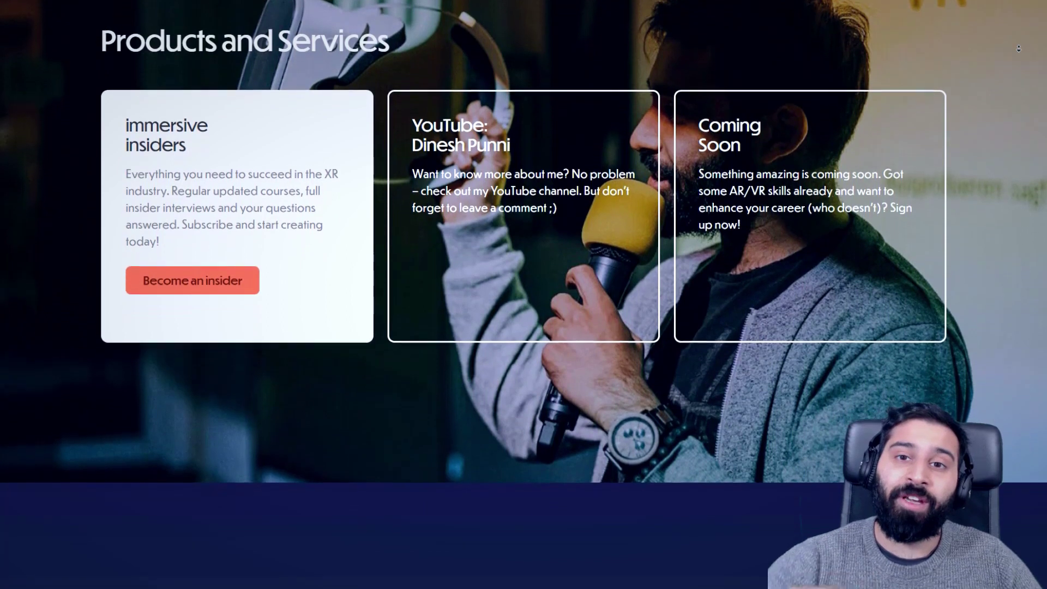